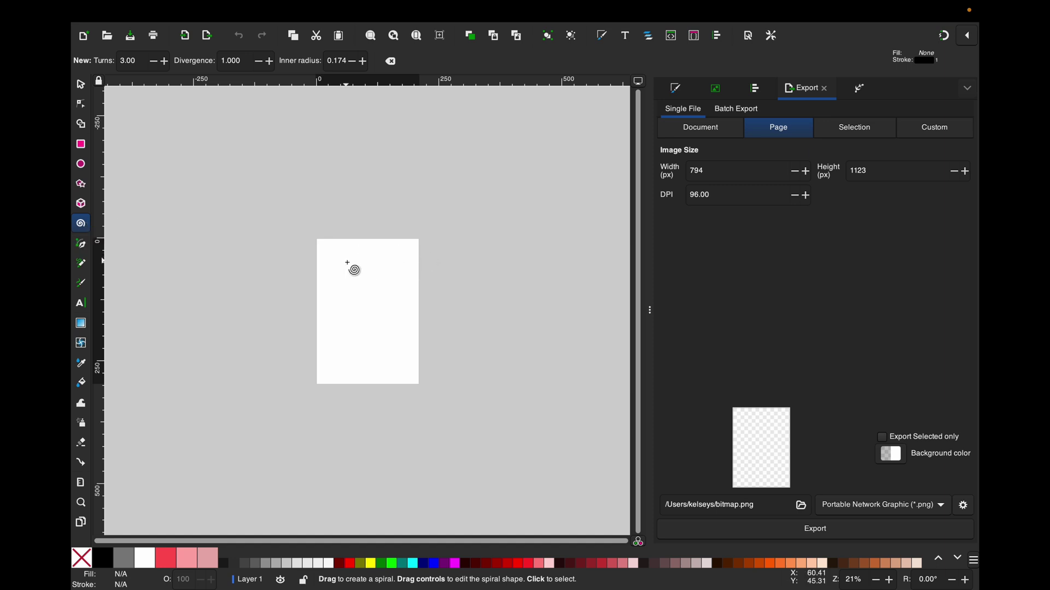
Step: Draw a spiral near the page's top-left corner and reduce it to 3 turns
left_click_drag(333, 269, 369, 301)
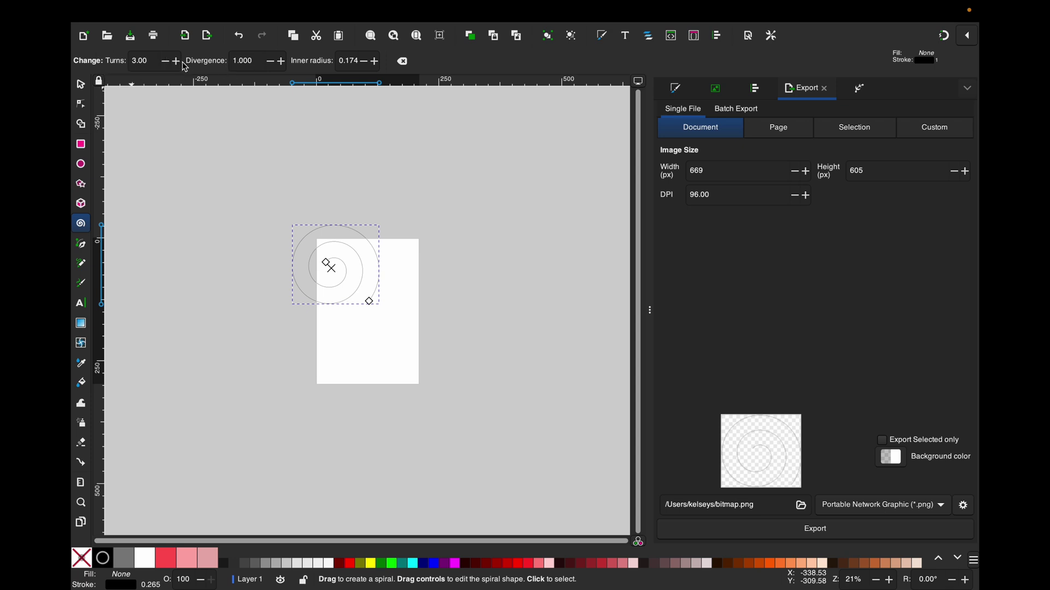
scroll(181, 63, "up", 5)
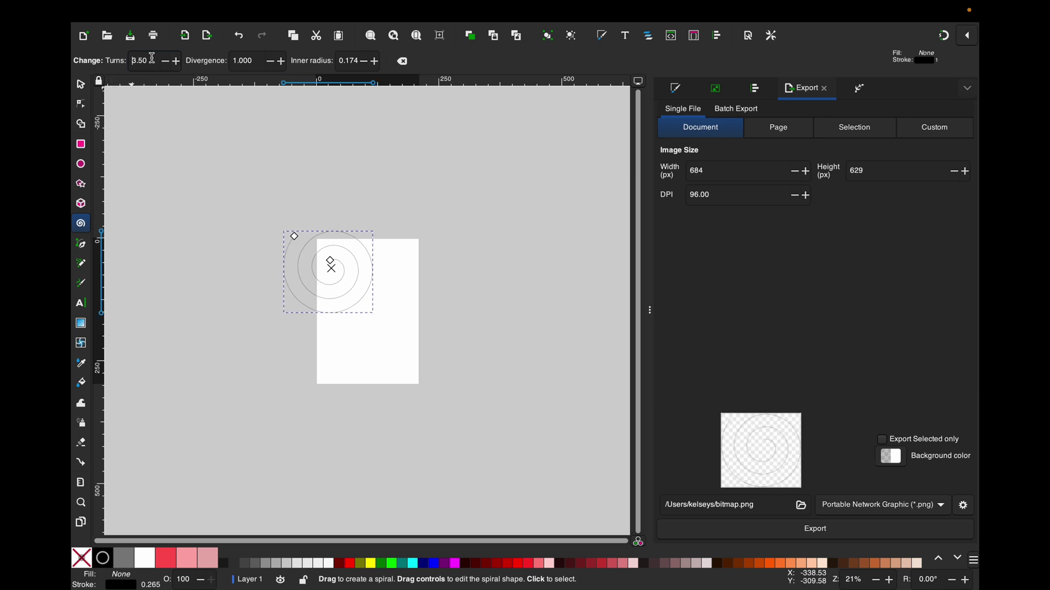
left_click(166, 62)
left_click(165, 61)
left_click(166, 62)
left_click(166, 62)
left_click(165, 62)
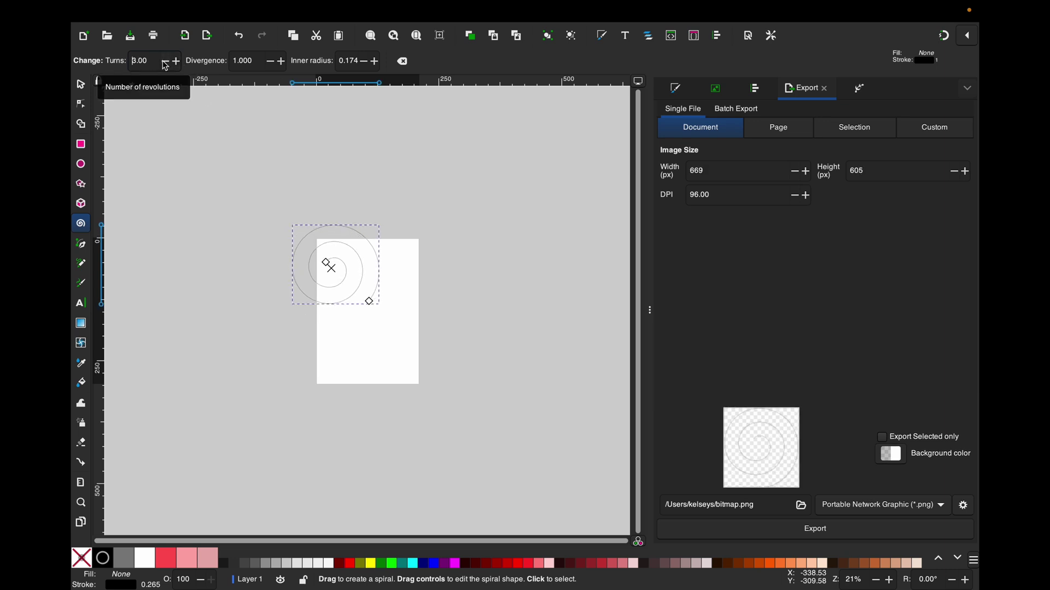
Step: Raise the spiral's divergence to 1.070 and its inner radius to 0.204
left_click(283, 61)
left_click(284, 61)
left_click(283, 62)
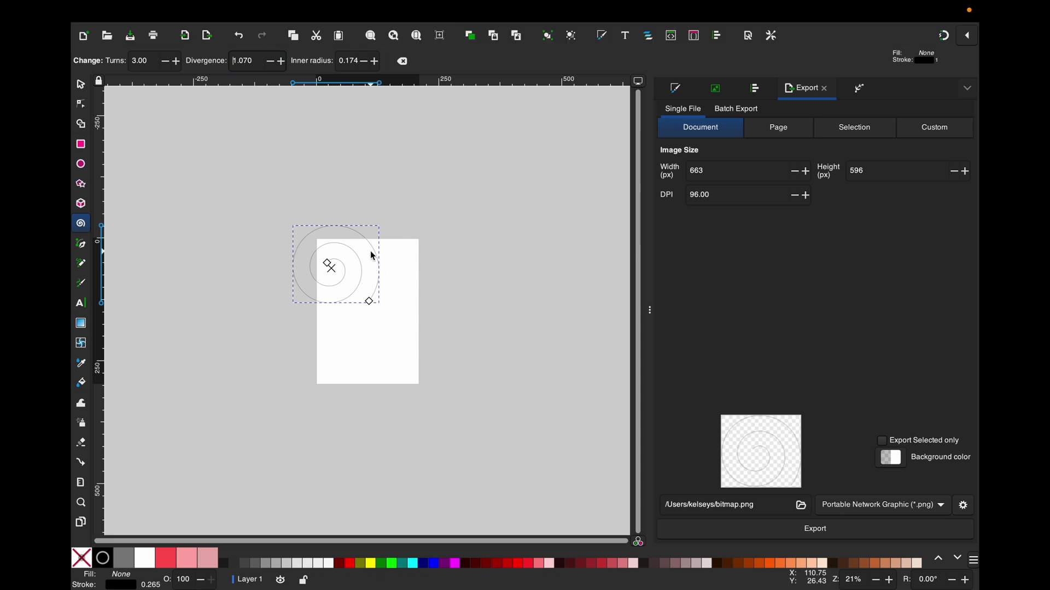
left_click(376, 61)
left_click(376, 61)
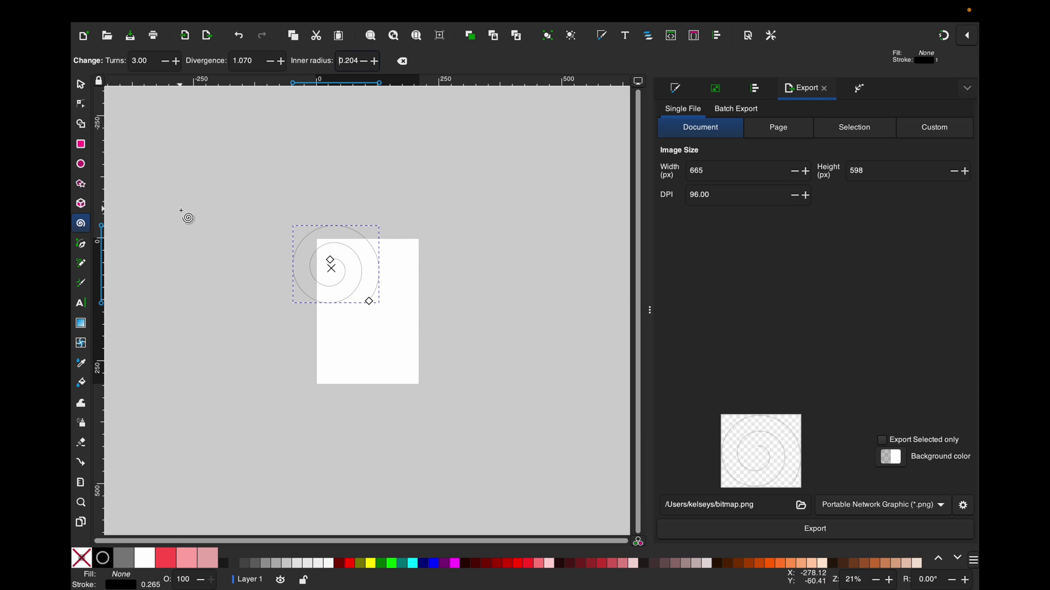
mouse_move(361, 5)
Step: Draw a pink circle right of the page and convert it to a path
left_click(82, 167)
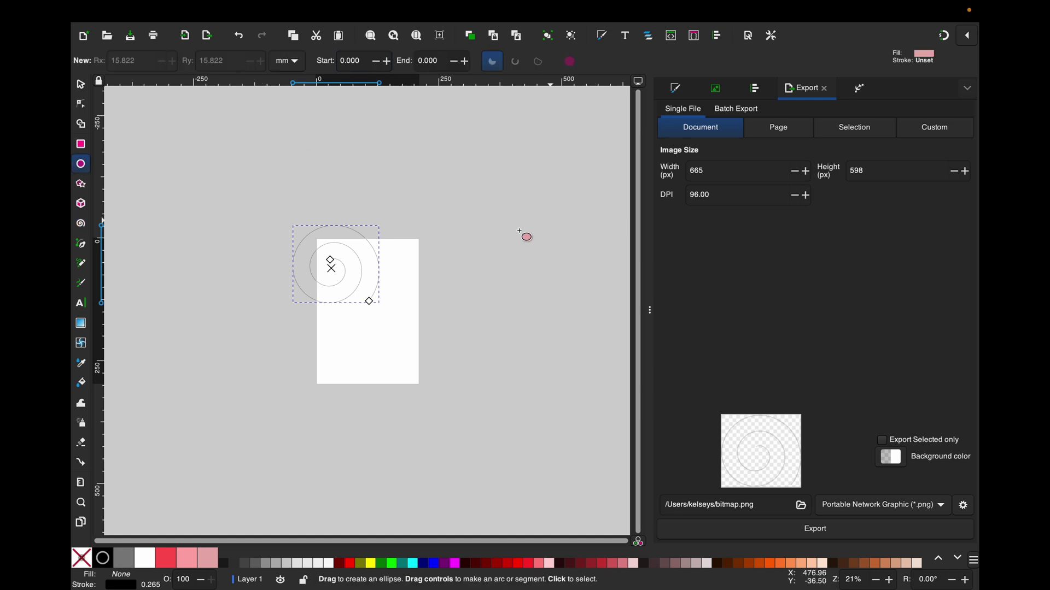
left_click_drag(443, 228, 488, 270)
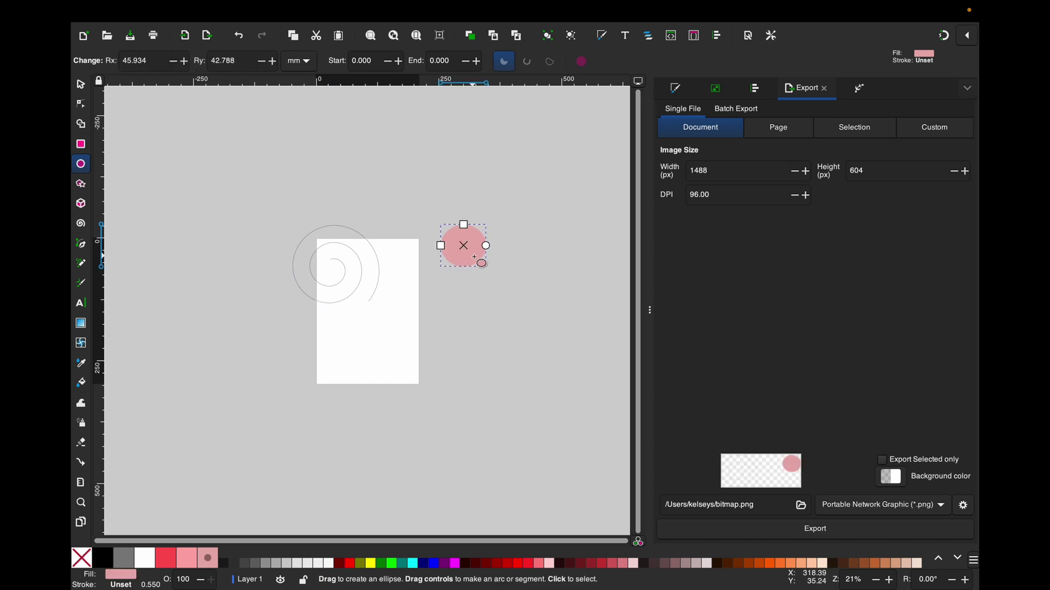
scroll(481, 260, "right", 1)
scroll(478, 253, "up", 3, "ctrl")
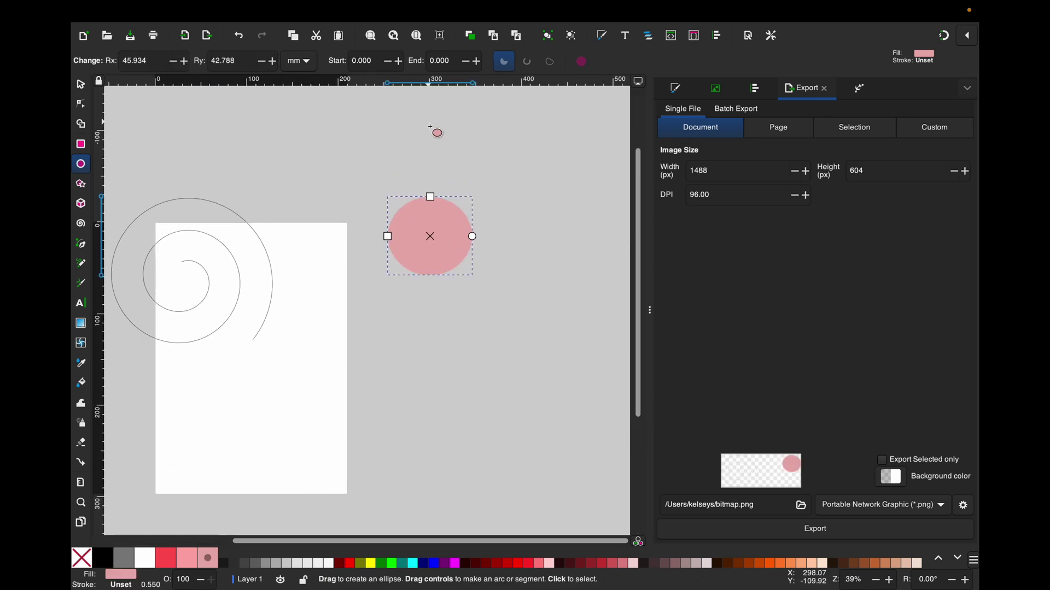
mouse_move(352, 4)
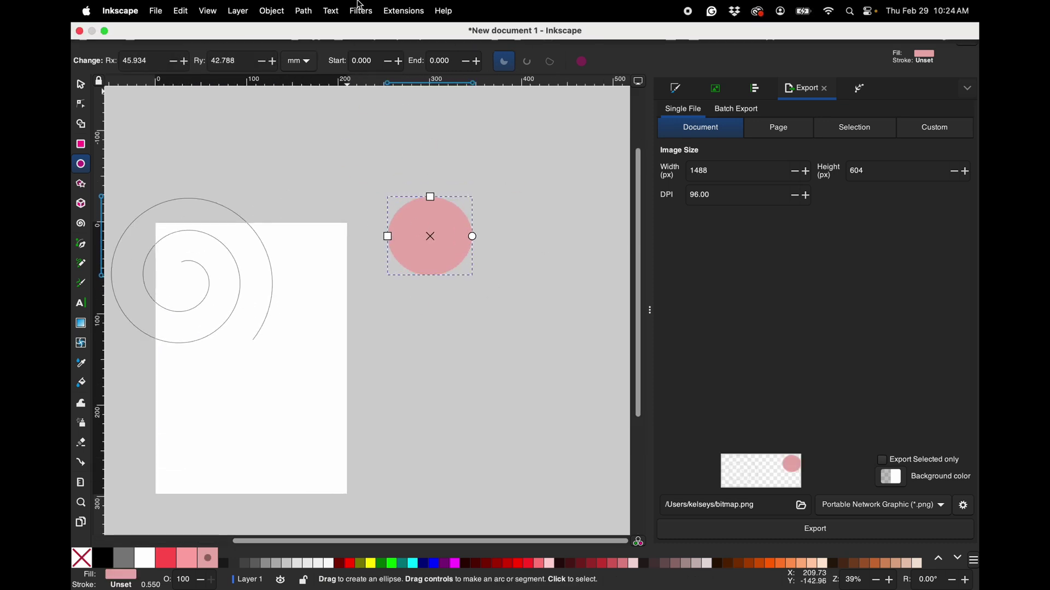
left_click(302, 10)
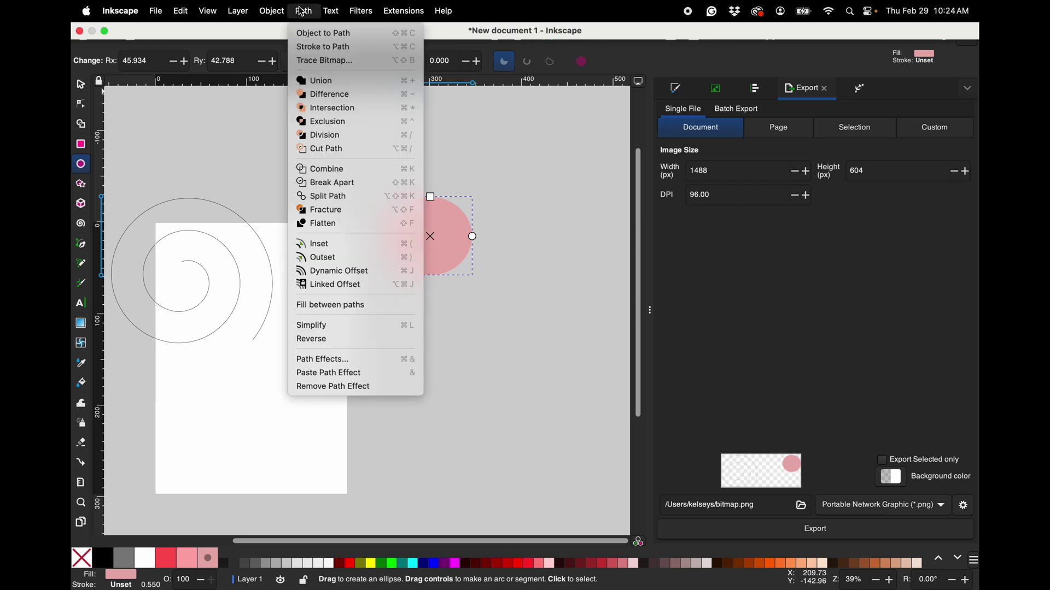
left_click(330, 34)
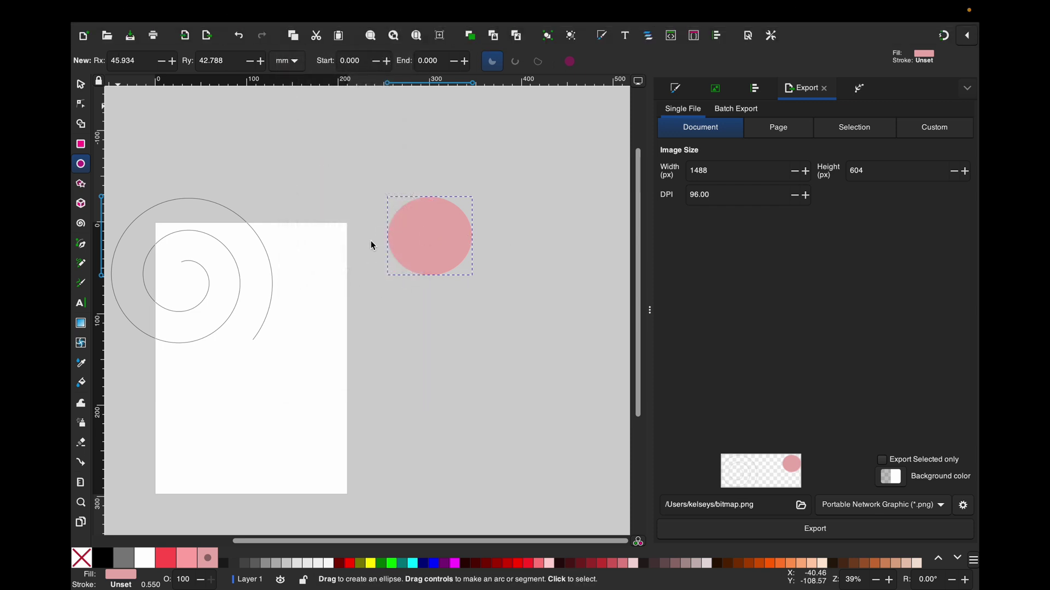
Step: Add two nodes on the circle's upper curve and bend its top into bumps
left_click(81, 105)
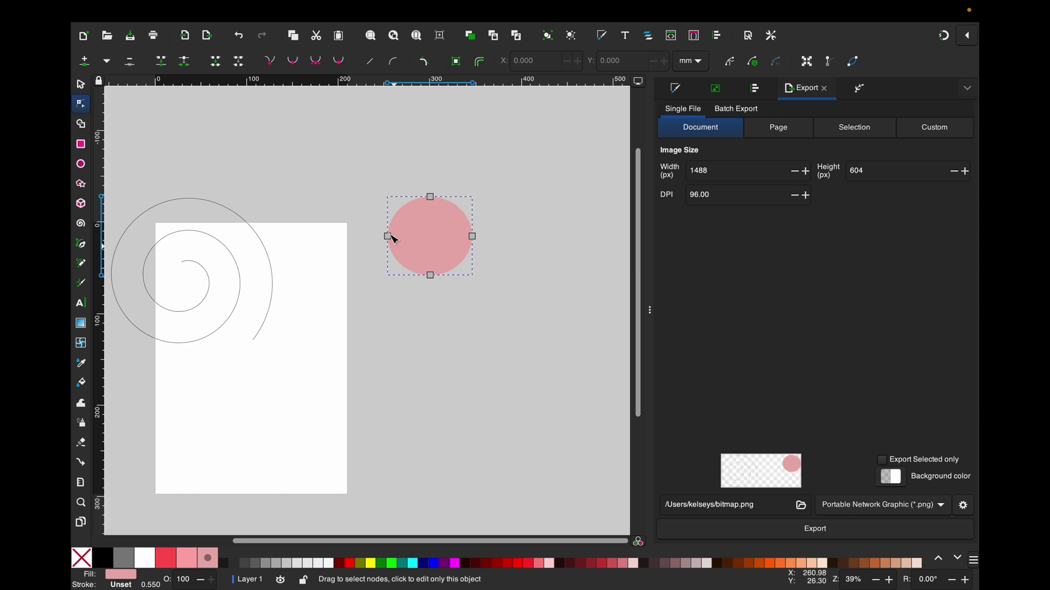
double_click(405, 206)
double_click(454, 205)
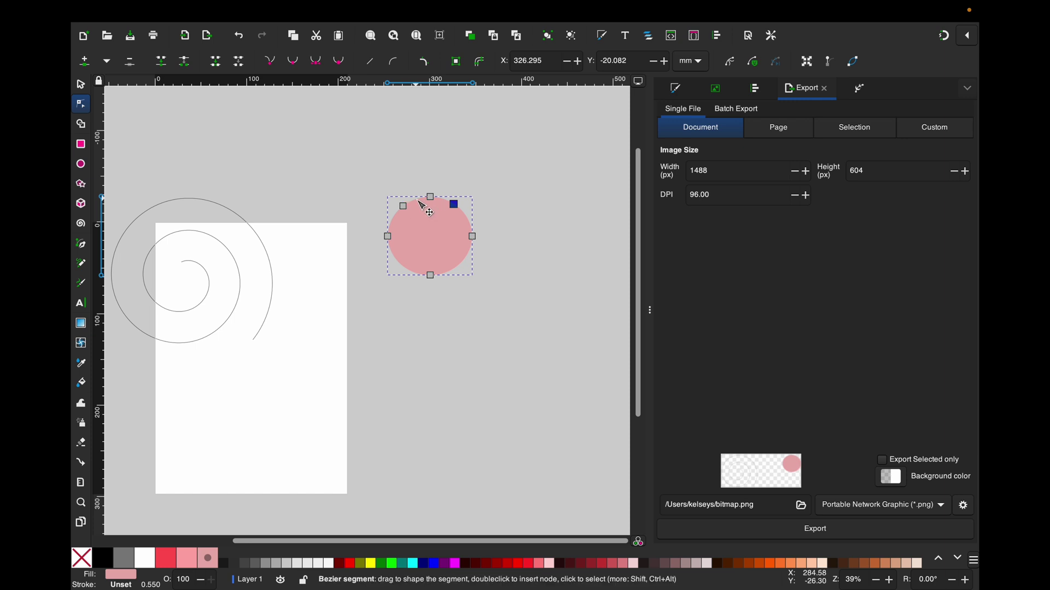
left_click_drag(423, 206, 449, 203)
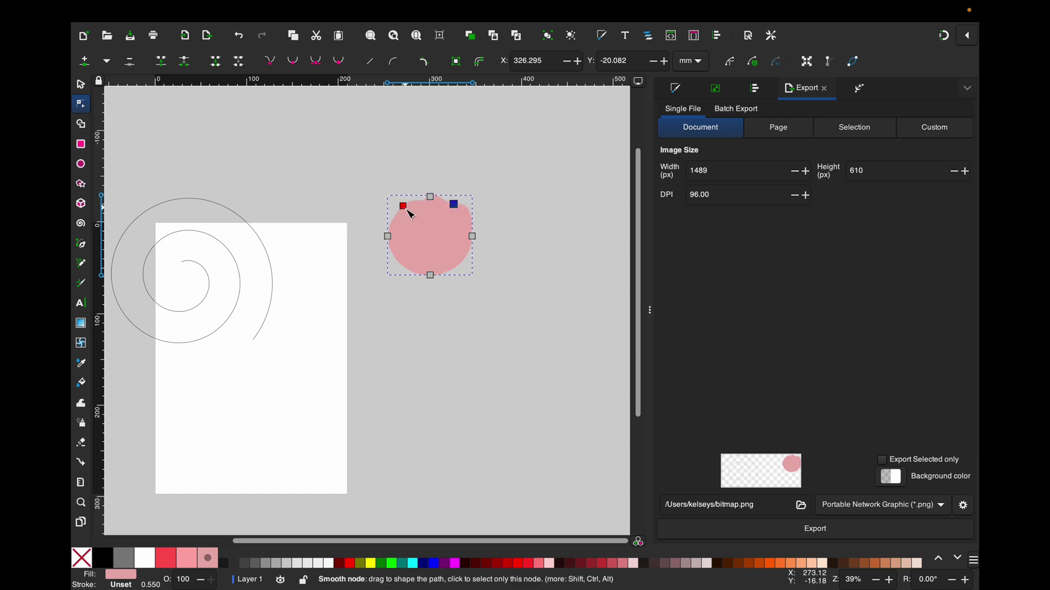
Step: Align the two upper bump nodes to the same height
left_click(431, 196)
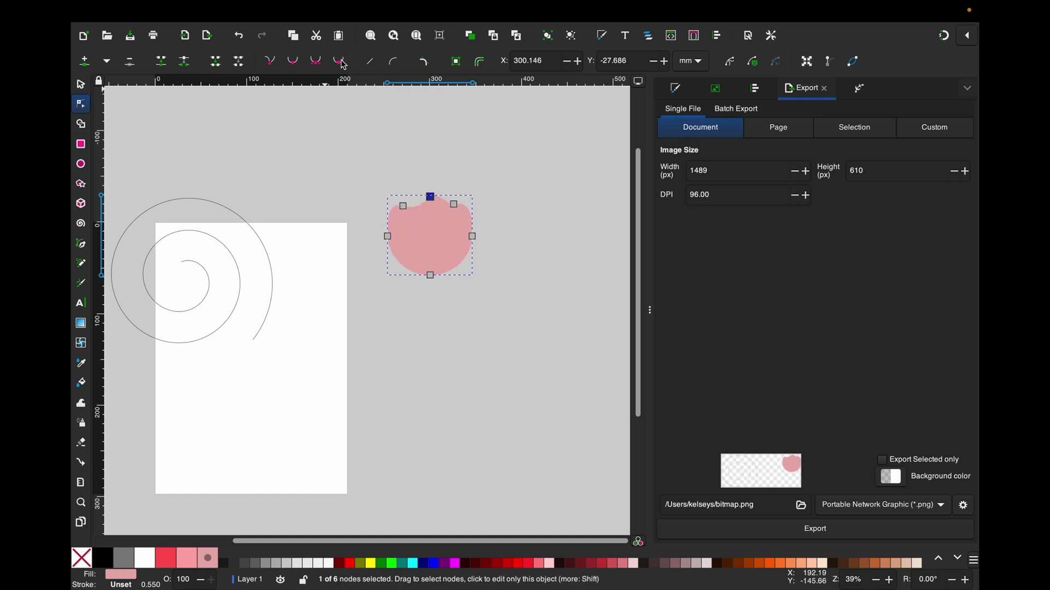
left_click_drag(481, 214, 380, 207)
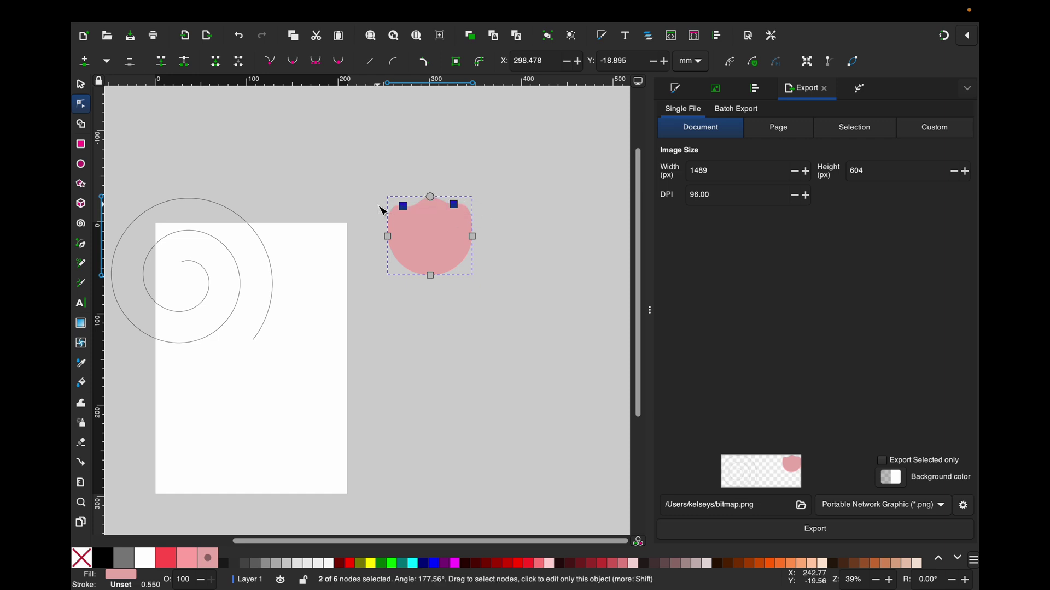
left_click(756, 88)
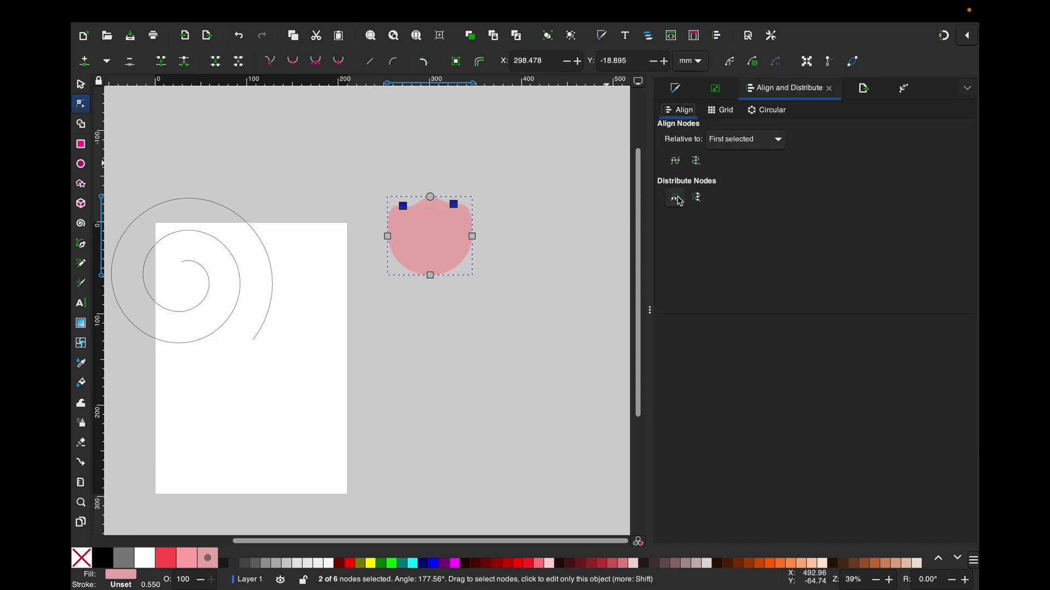
left_click(680, 167)
left_click(466, 233)
key("s")
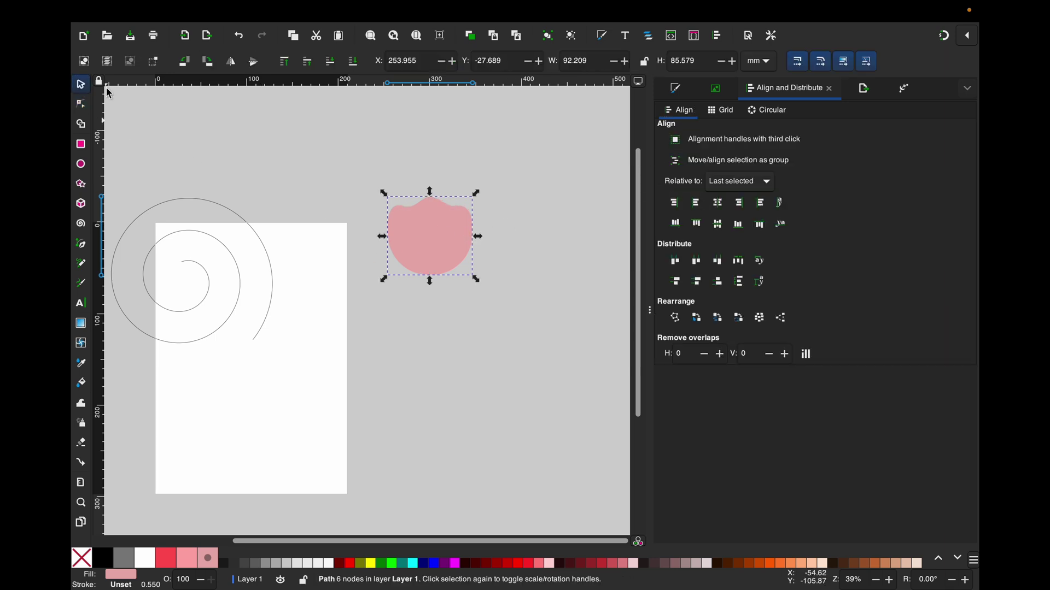
left_click(90, 146)
Step: Cut away the shape's lower half using a covering rectangle and Path > Difference
left_click_drag(509, 287, 355, 231)
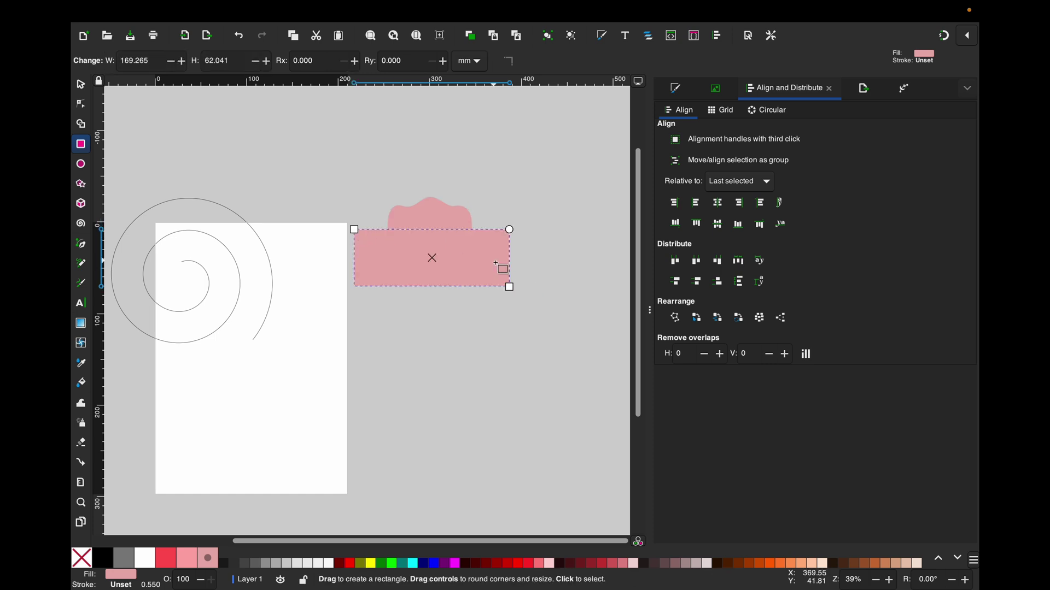
key("s")
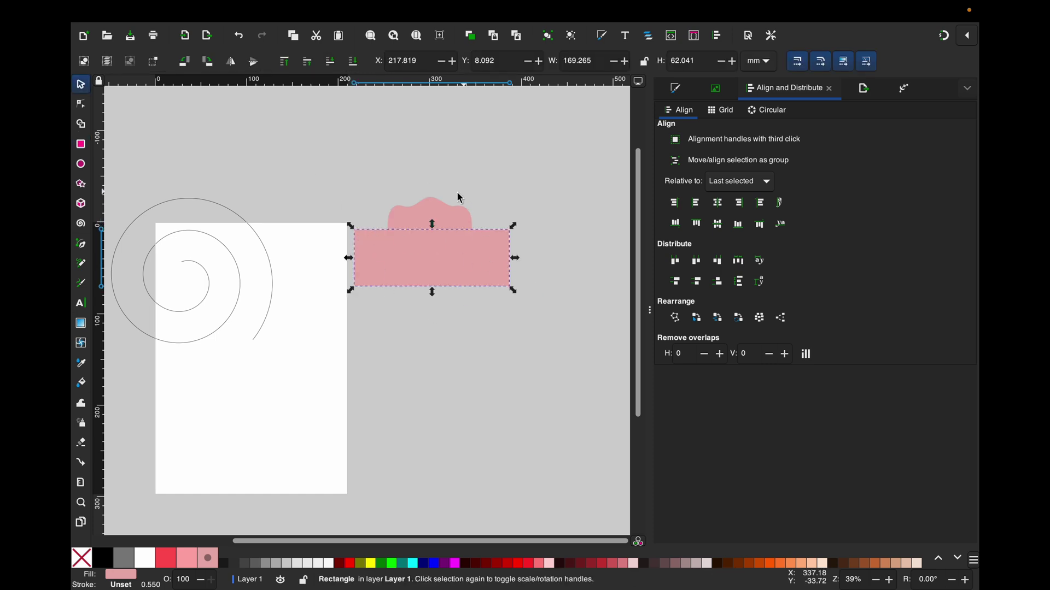
left_click_drag(320, 158, 574, 324)
mouse_move(347, 5)
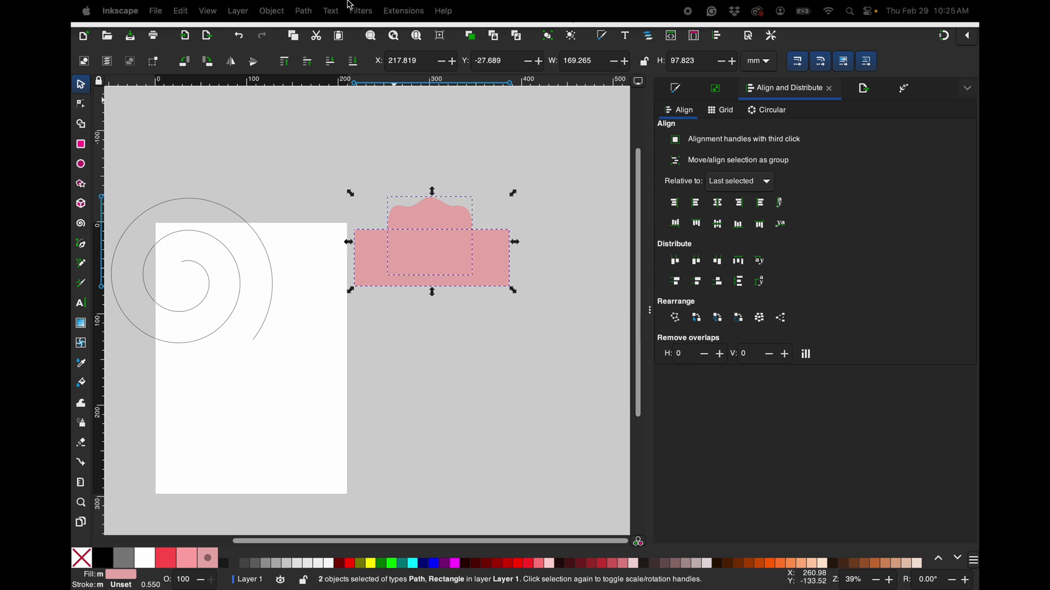
left_click(303, 7)
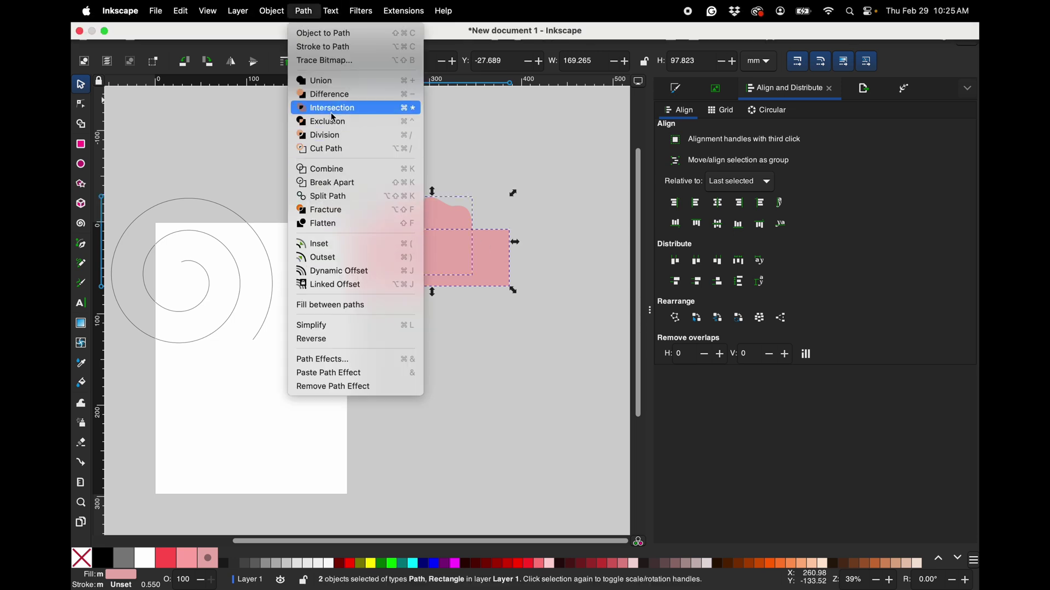
left_click(329, 98)
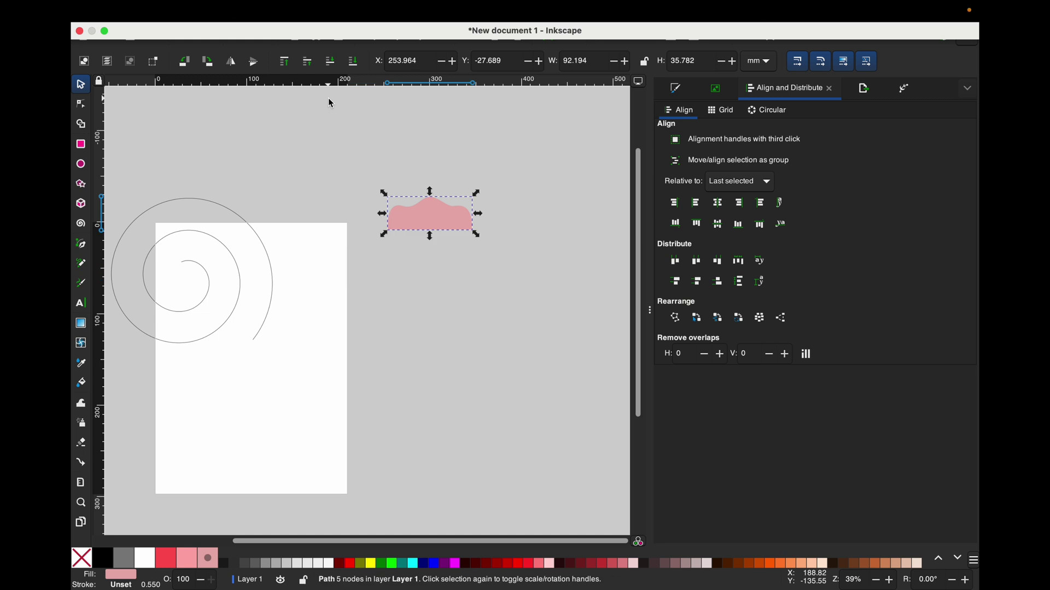
Step: Stretch the bumpy strip taller and nudge its top middle node down
left_click_drag(430, 236, 430, 276)
double_click(428, 203)
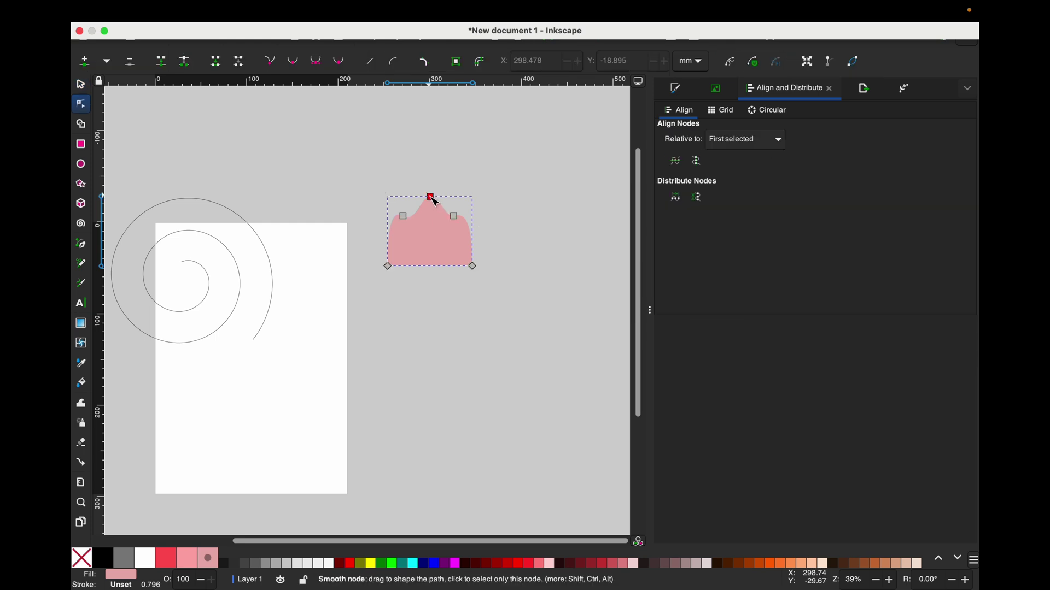
left_click(435, 200)
key("Down")
key("Down")
key("Down")
key("Down")
key("Down")
key("Down")
key("Down")
key("Down")
key("Down")
key("Down")
key("Down")
key("Down")
key("Down")
key("Down")
key("Down")
key("Down")
key("Down")
key("Escape")
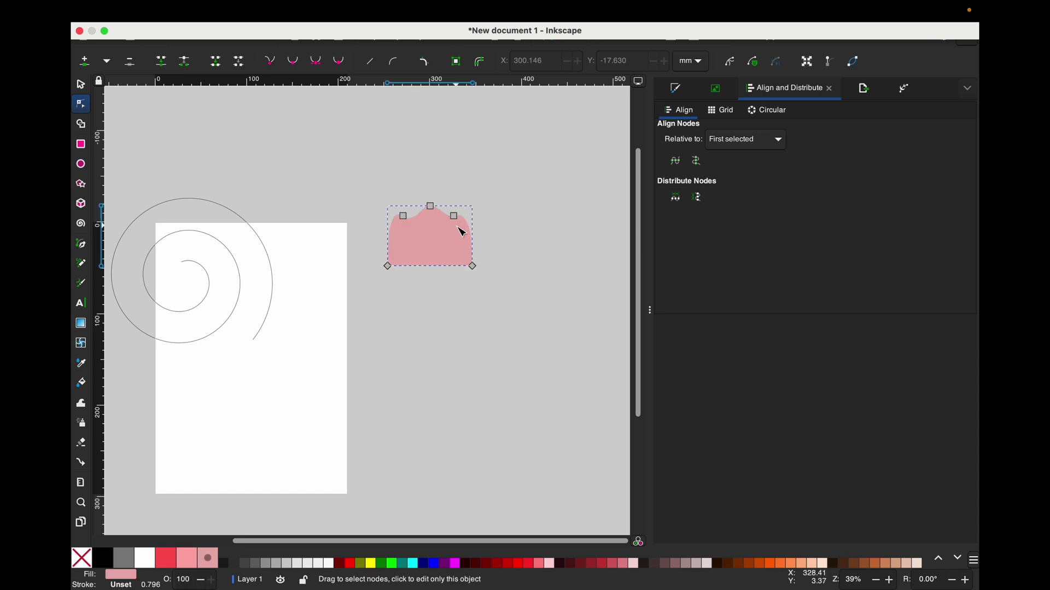
left_click(456, 309)
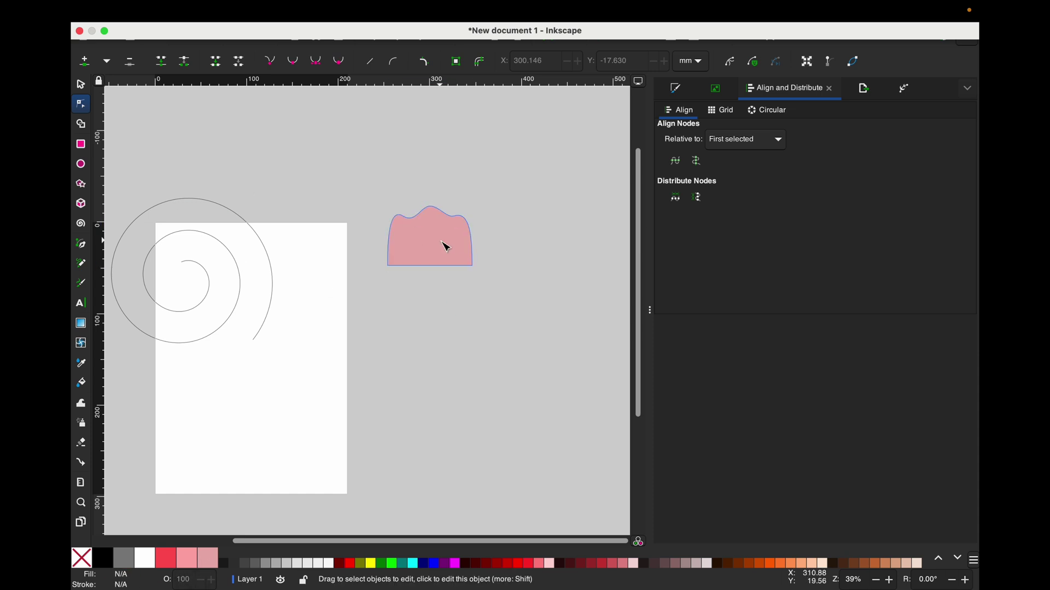
Step: Shrink the pink scalloped shape to 30.8 × 21.7 mm and move the spiral onto the page
left_click(81, 92)
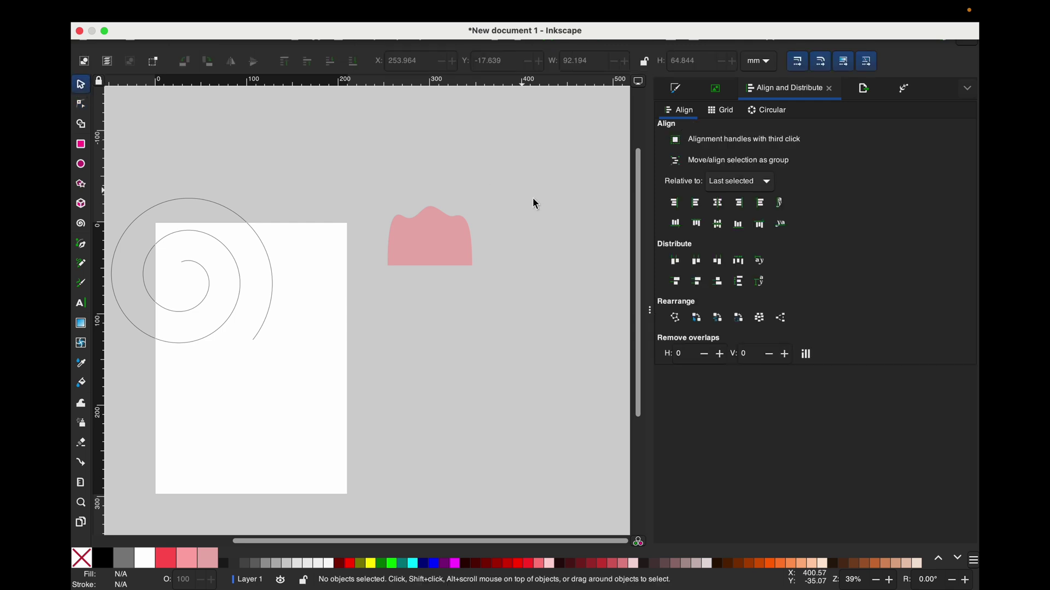
left_click(469, 264)
left_click_drag(476, 273, 381, 227)
key("ctrl+z")
left_click_drag(261, 239, 326, 302)
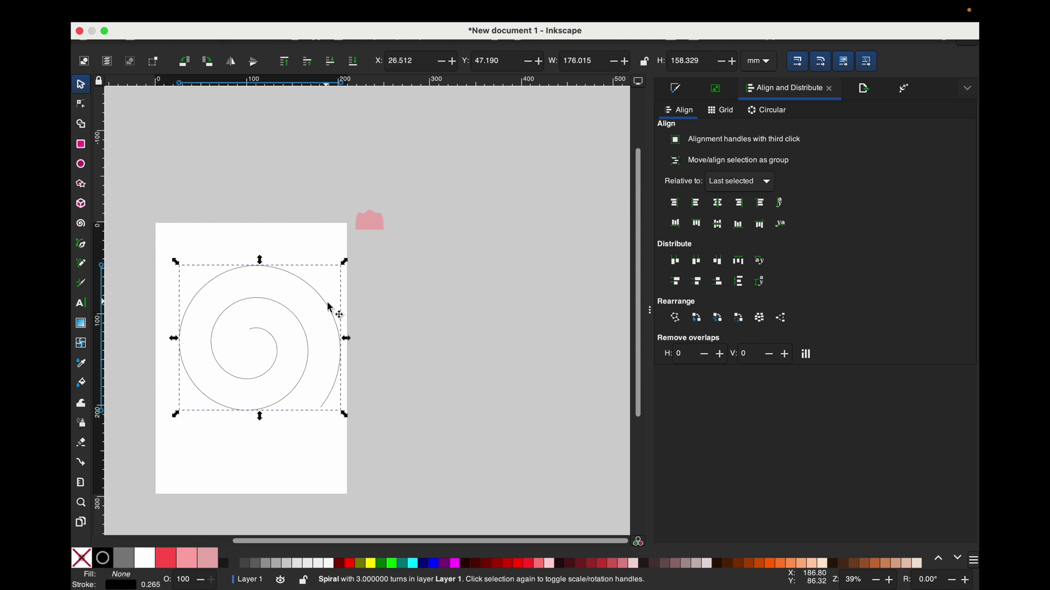
Step: Apply the Pattern Along Path effect to the spiral
left_click(307, 11)
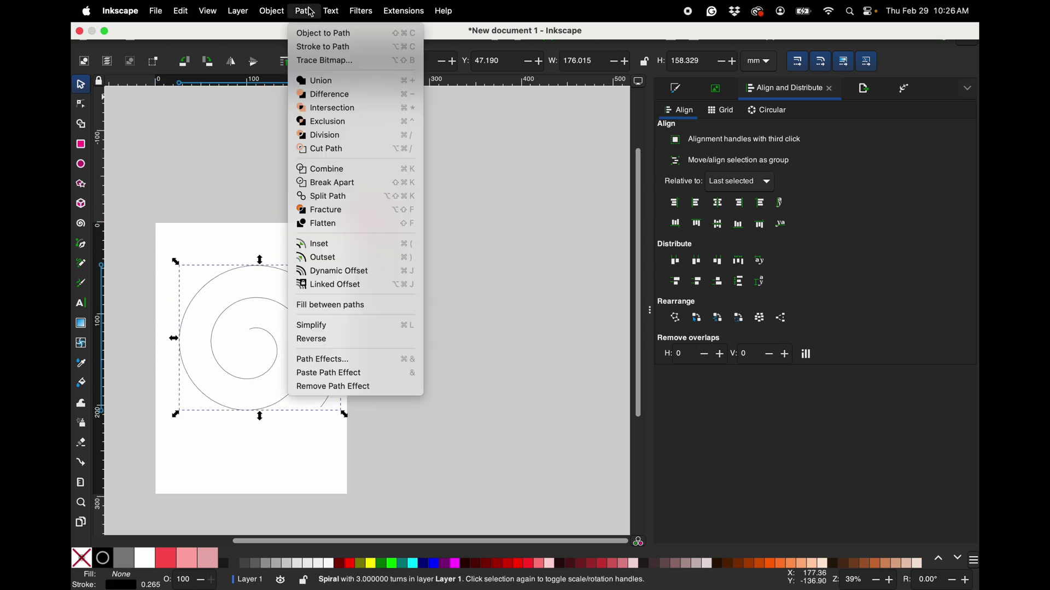
left_click(323, 360)
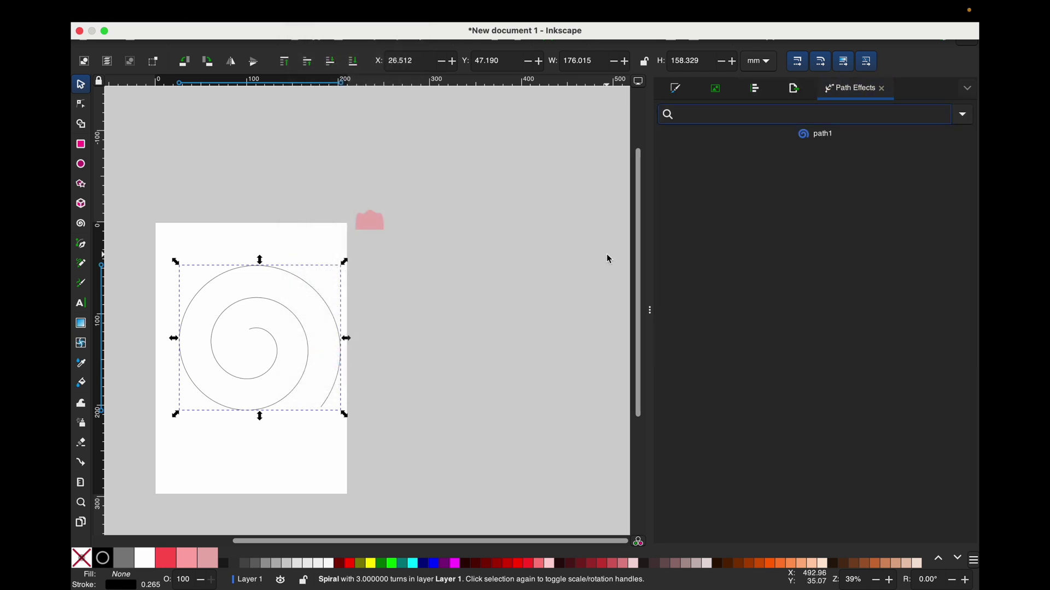
left_click(965, 115)
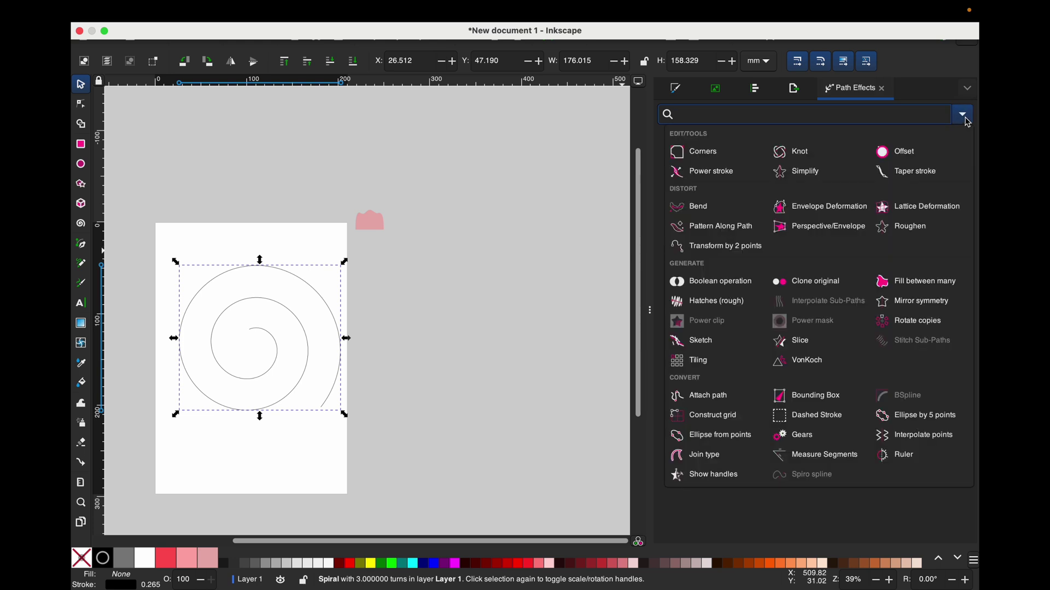
left_click(706, 230)
Step: Copy the pink shape and paste it as a Repeated pattern along the spiral
right_click(371, 224)
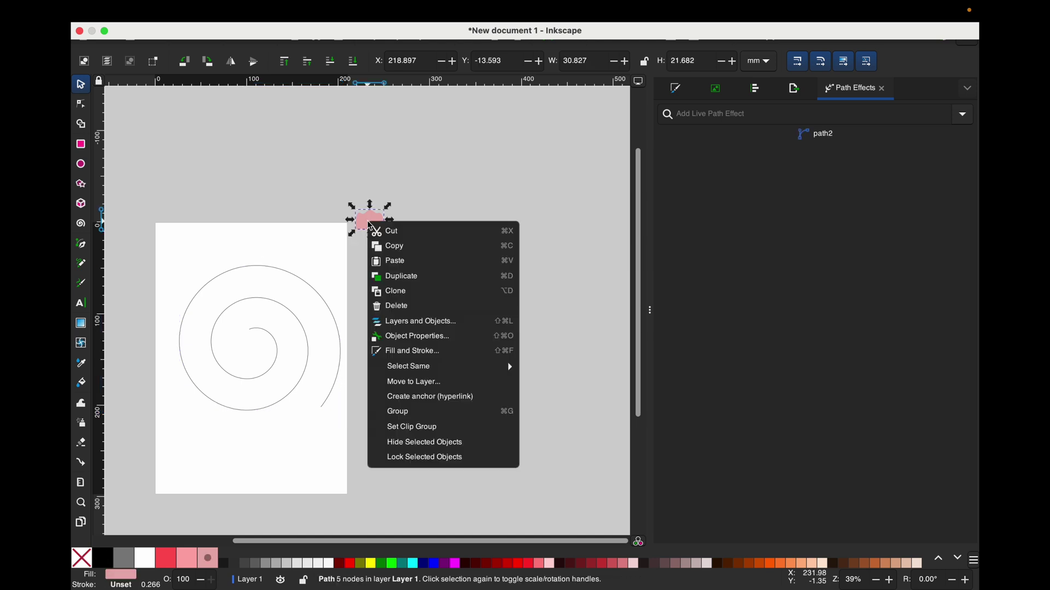
left_click(406, 249)
left_click(300, 279)
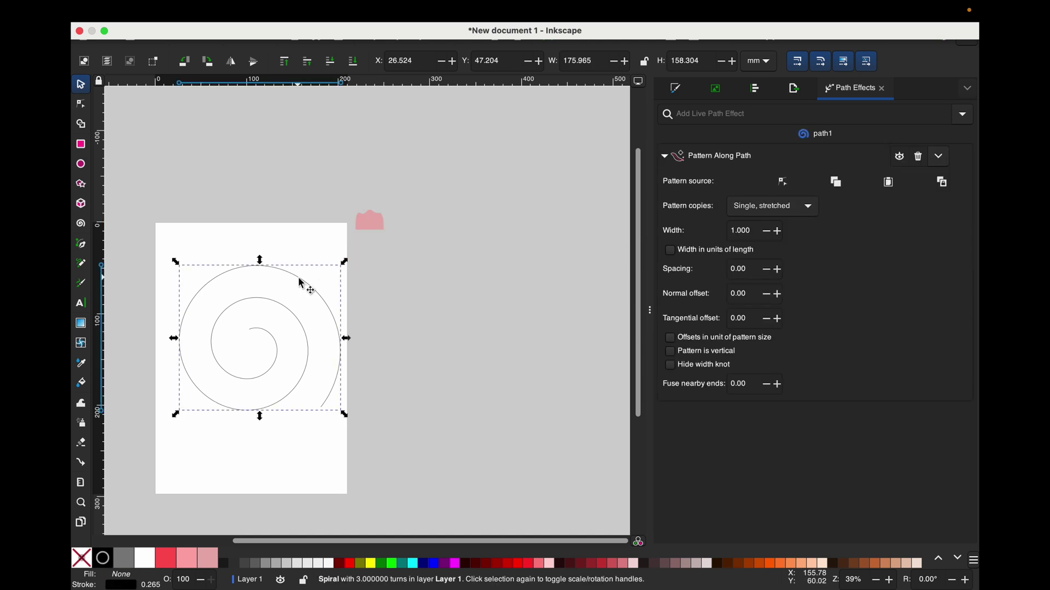
left_click(767, 214)
left_click(765, 160)
left_click(886, 182)
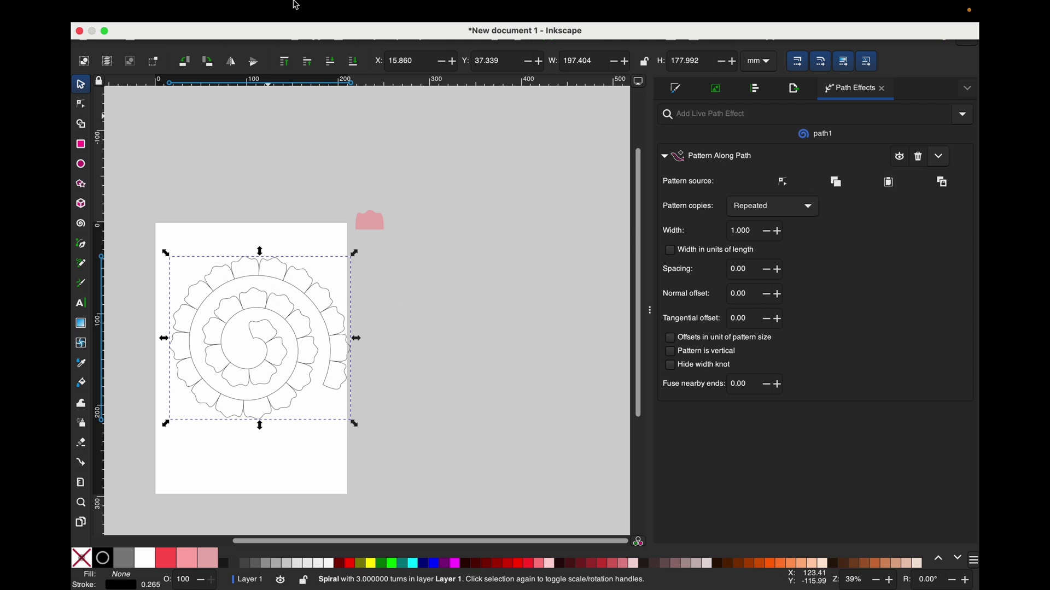
Step: Convert the petal spiral to a Dynamic Offset and grow it until the petals merge
left_click(306, 11)
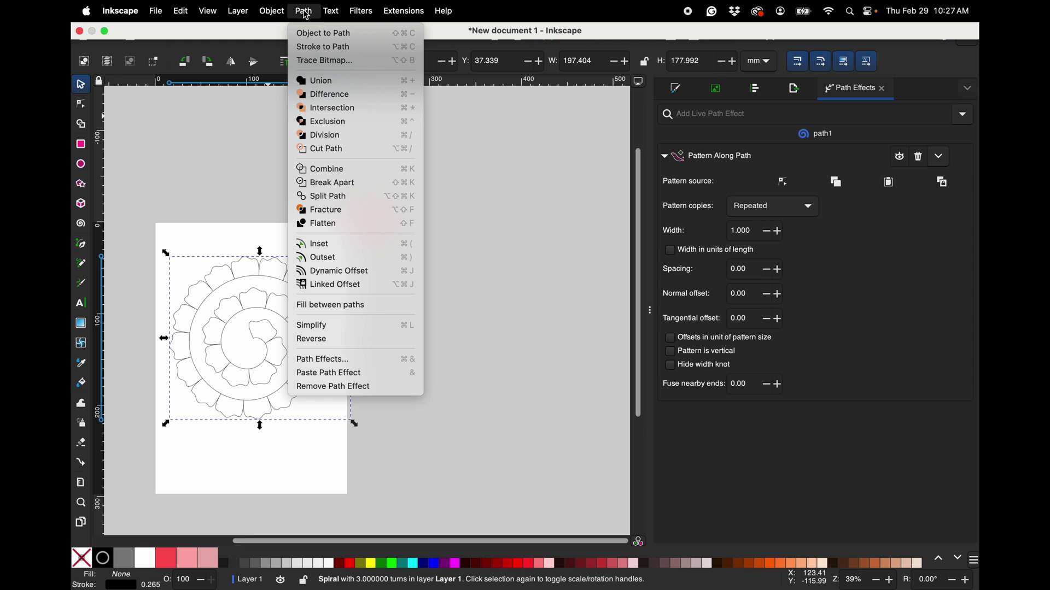
left_click(325, 271)
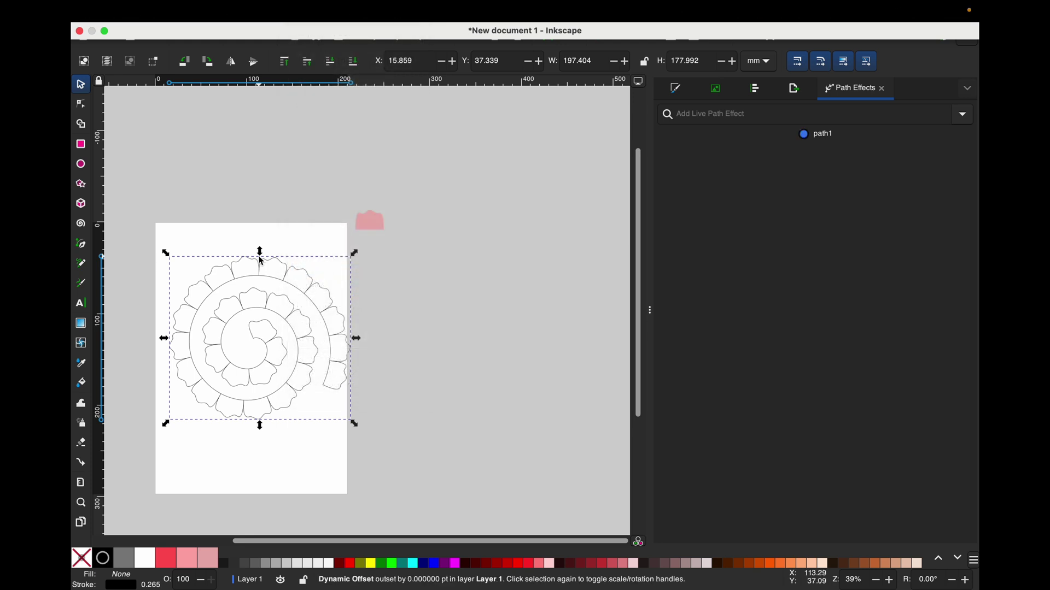
left_click(81, 104)
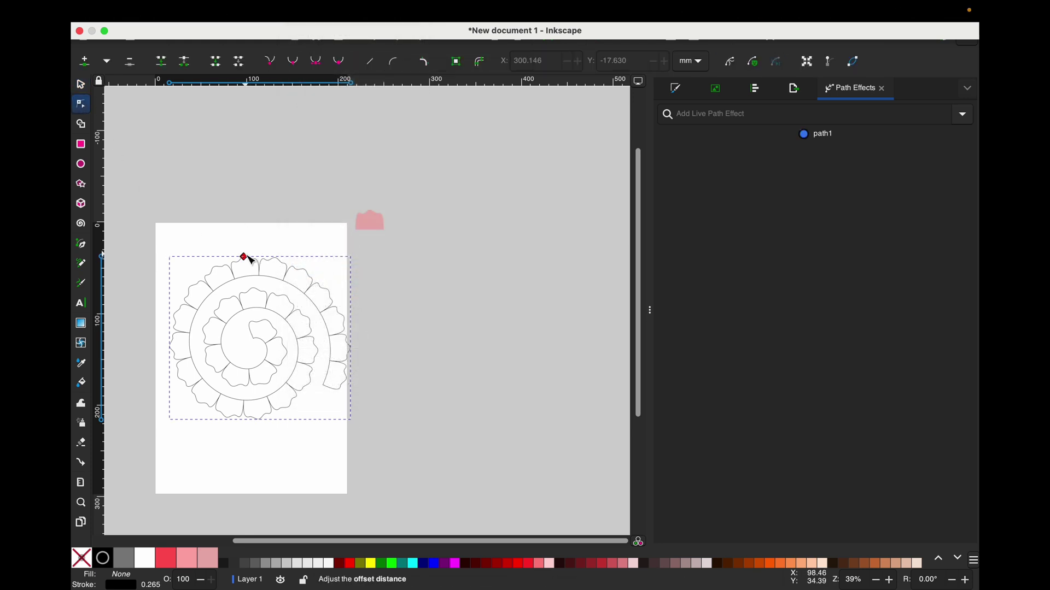
left_click_drag(248, 255, 249, 256)
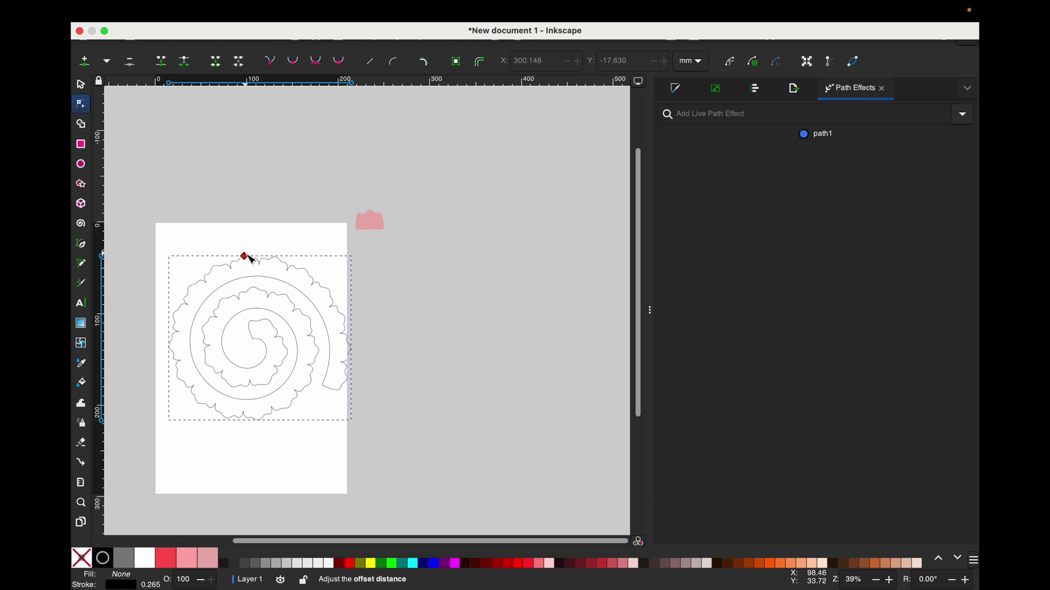
Step: Fill the spiral with light pink and remove its black stroke
left_click(188, 557)
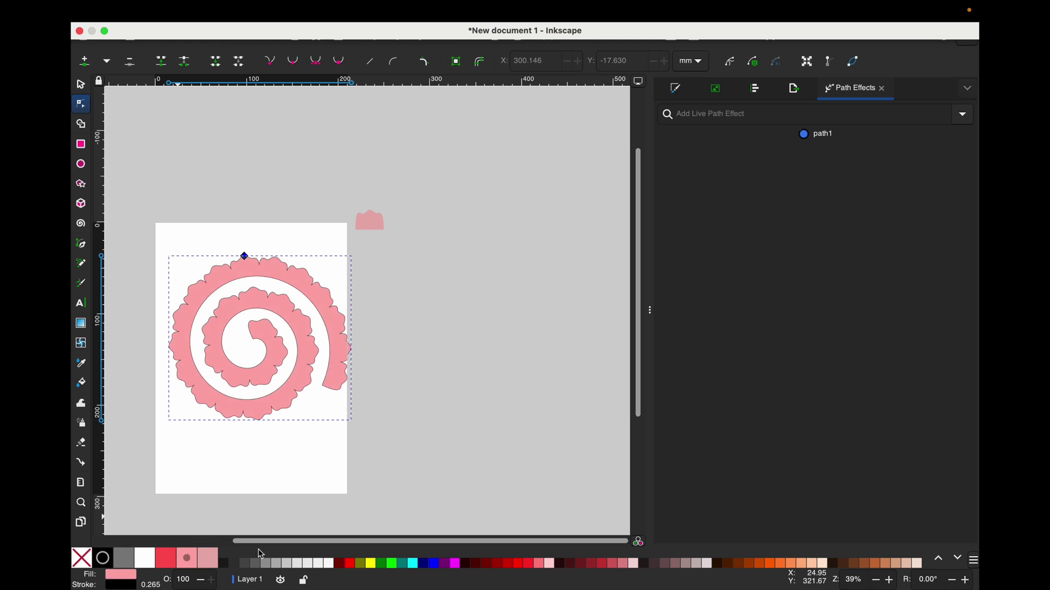
right_click(118, 586)
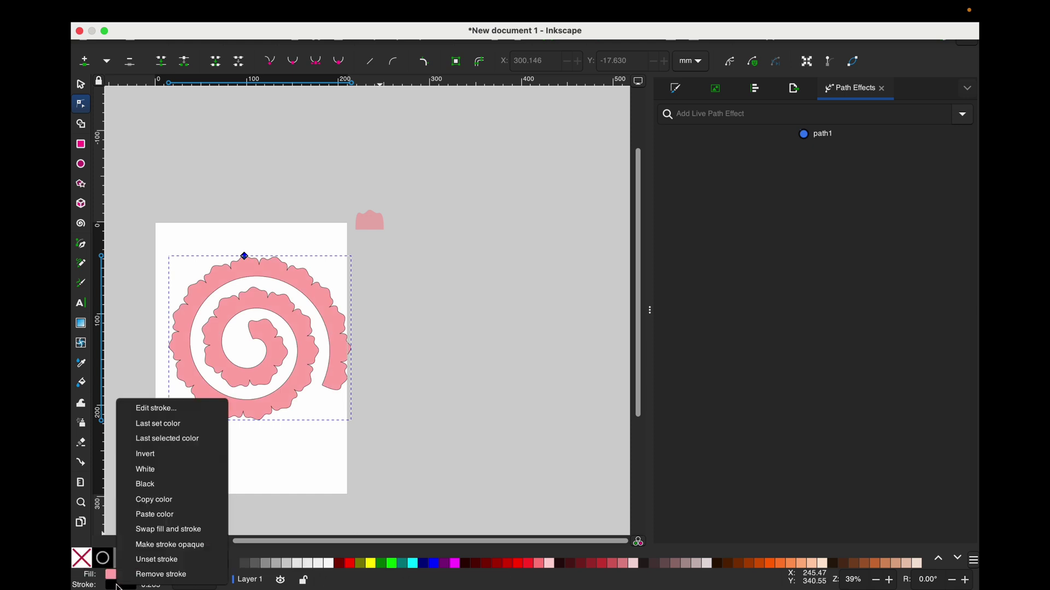
left_click(156, 576)
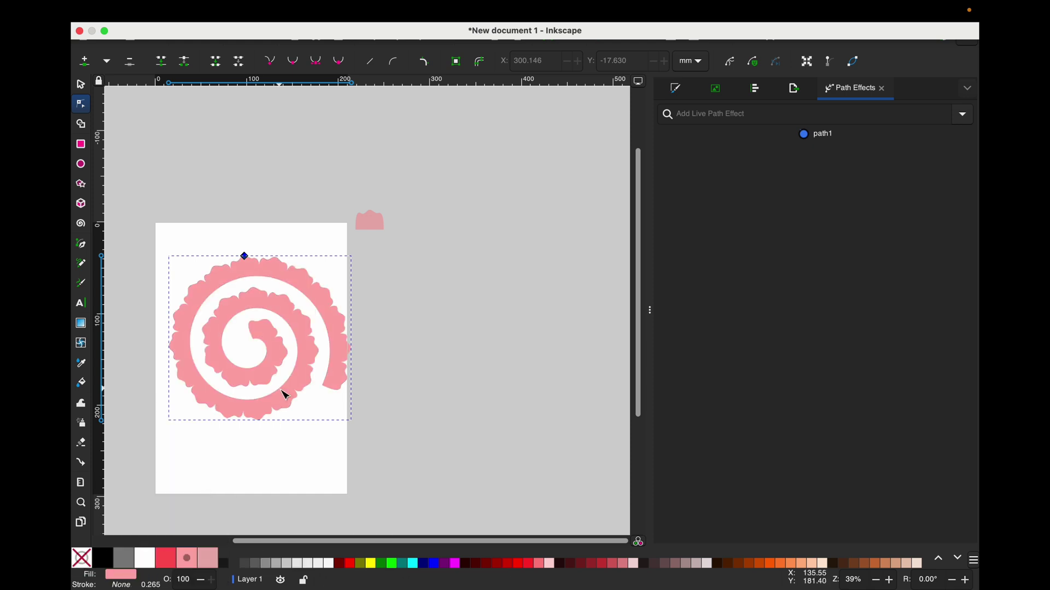
Step: Union a small centre circle with the spiral, then delete the original petal
left_click(81, 165)
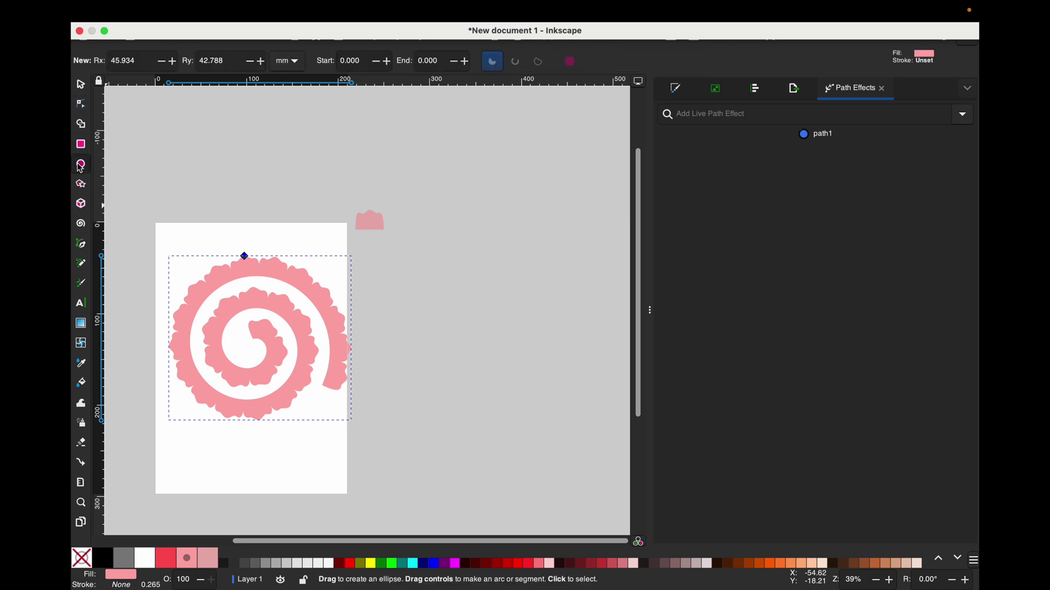
left_click_drag(238, 332, 255, 347)
key("s")
left_click(282, 357, "shift")
left_click(304, 11)
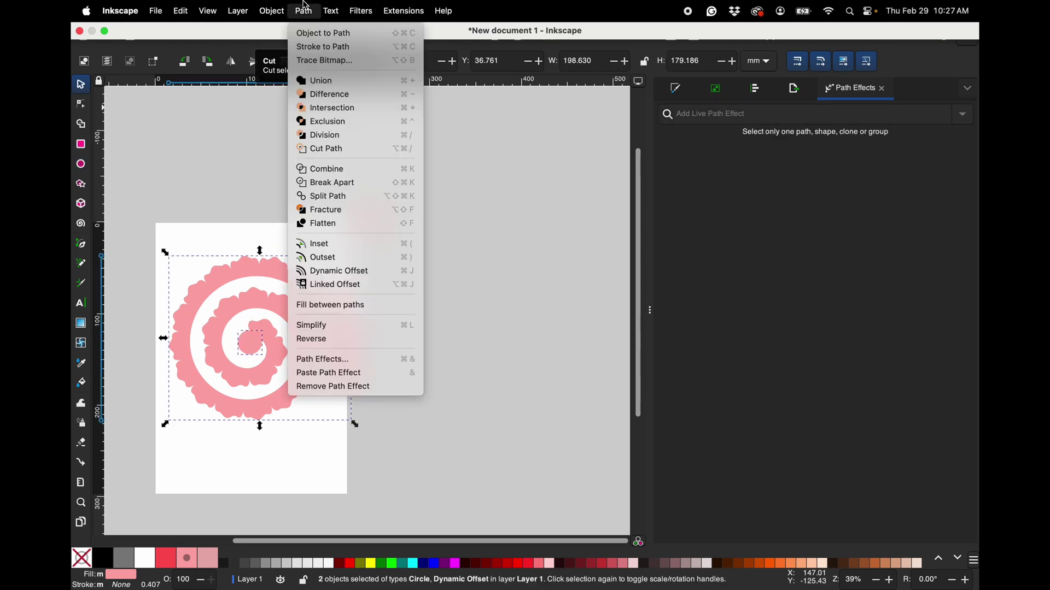
left_click(333, 88)
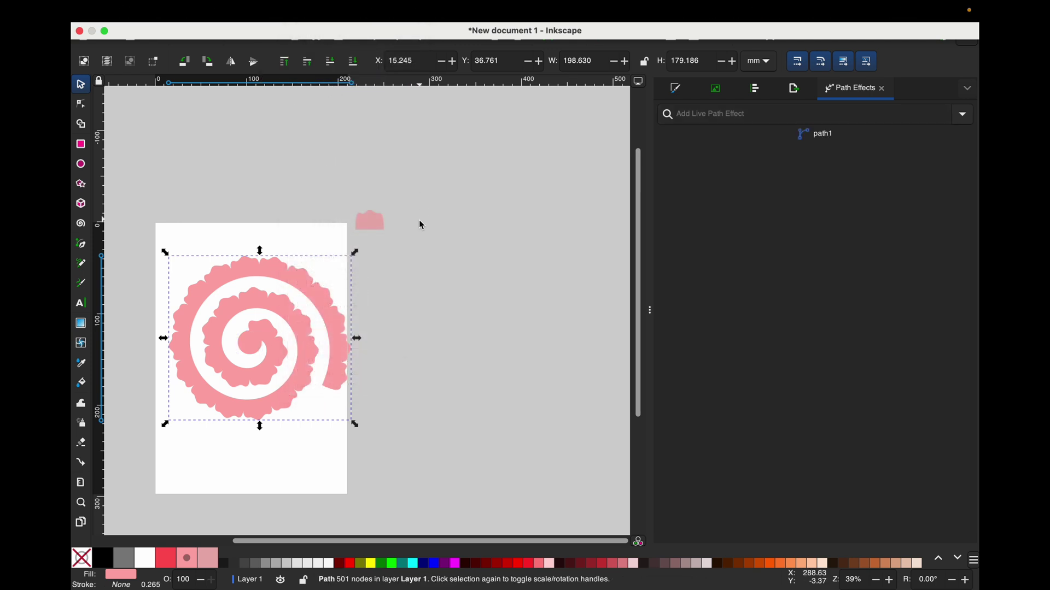
left_click(419, 221)
left_click(367, 233)
key("Delete")
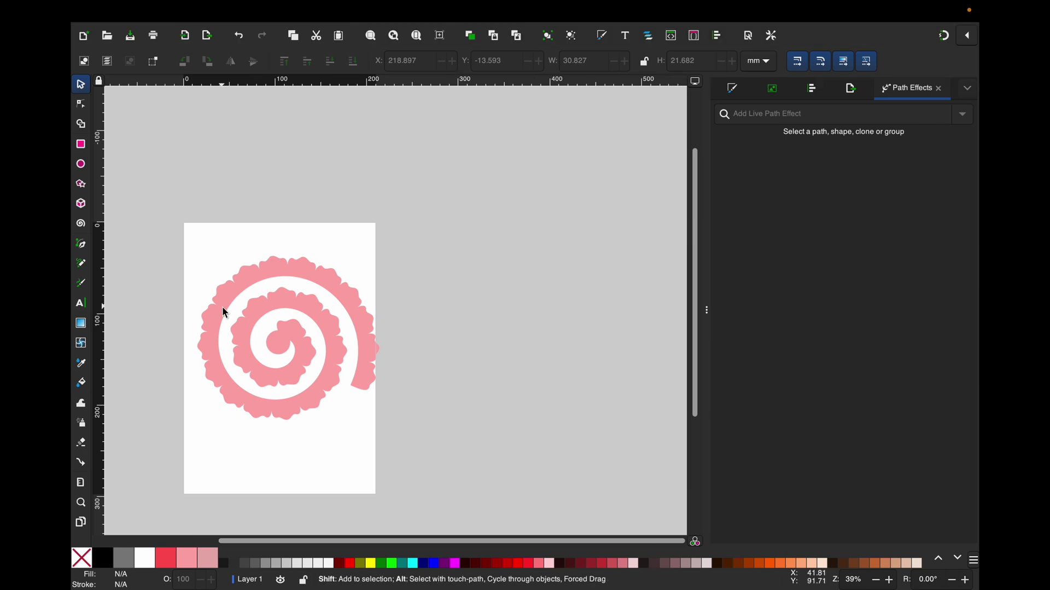
Step: Save the drawing as 'rolled flower.svg'
left_click(107, 6)
mouse_move(156, 11)
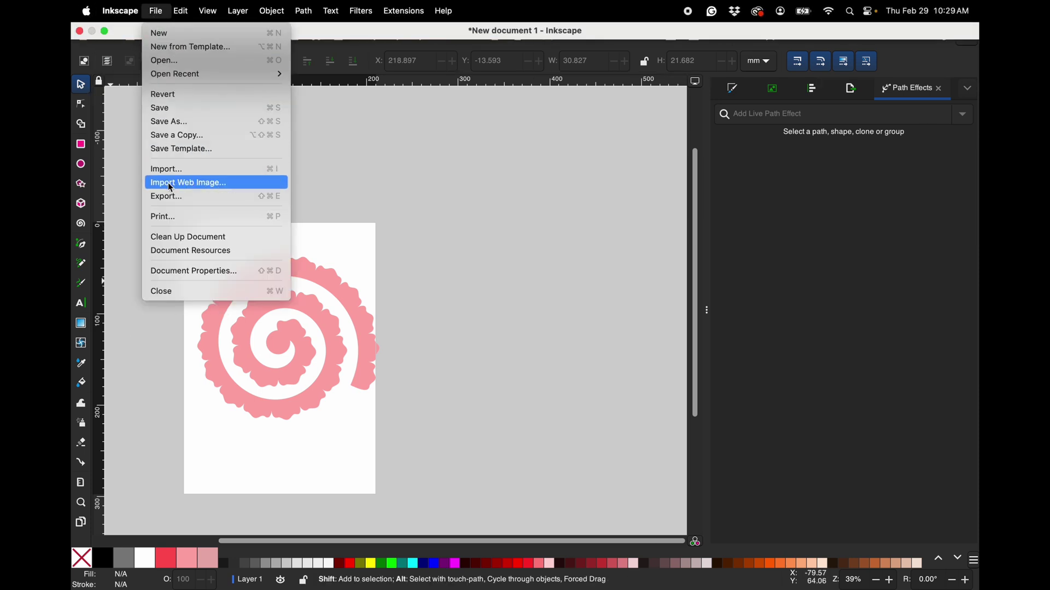
left_click(172, 107)
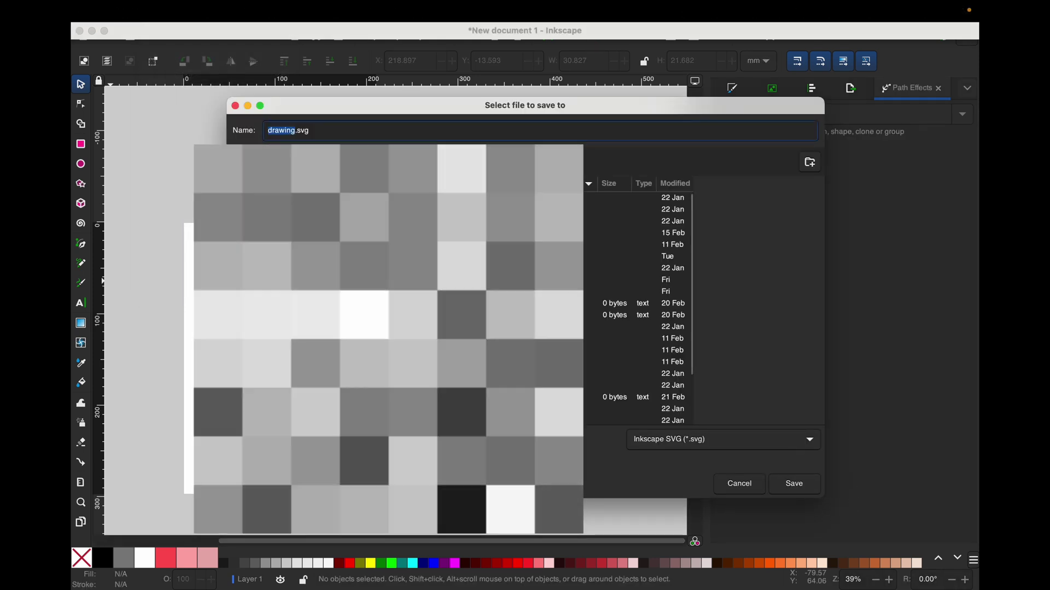
type("rolled flowe")
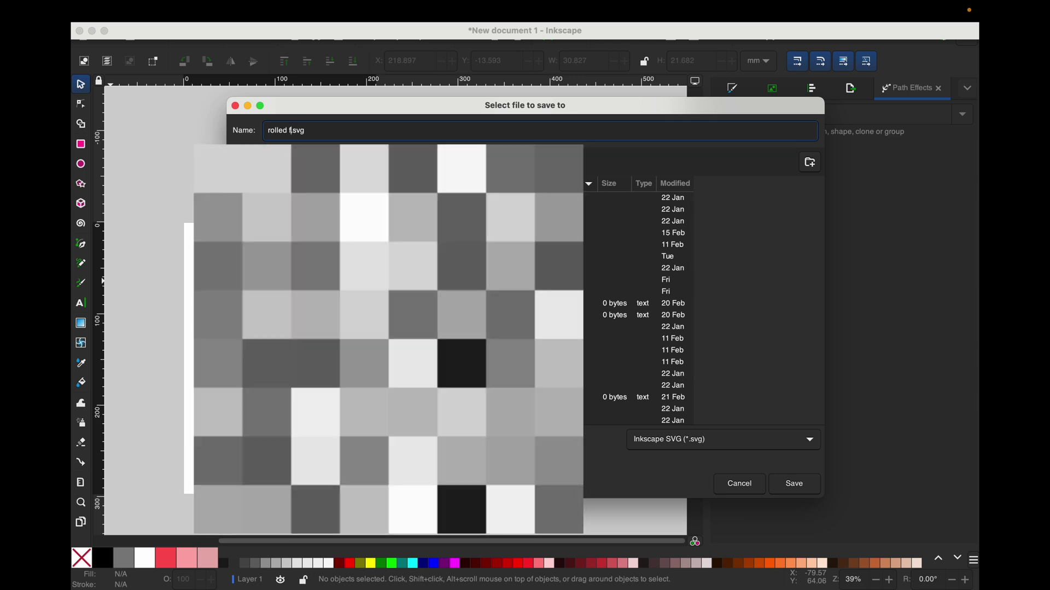
type("r")
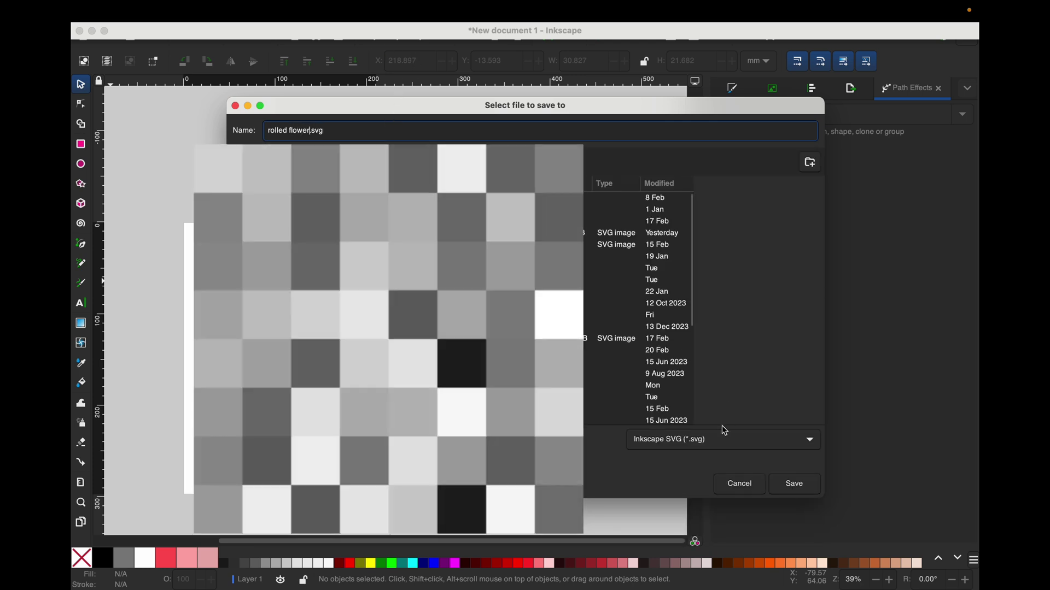
left_click(809, 490)
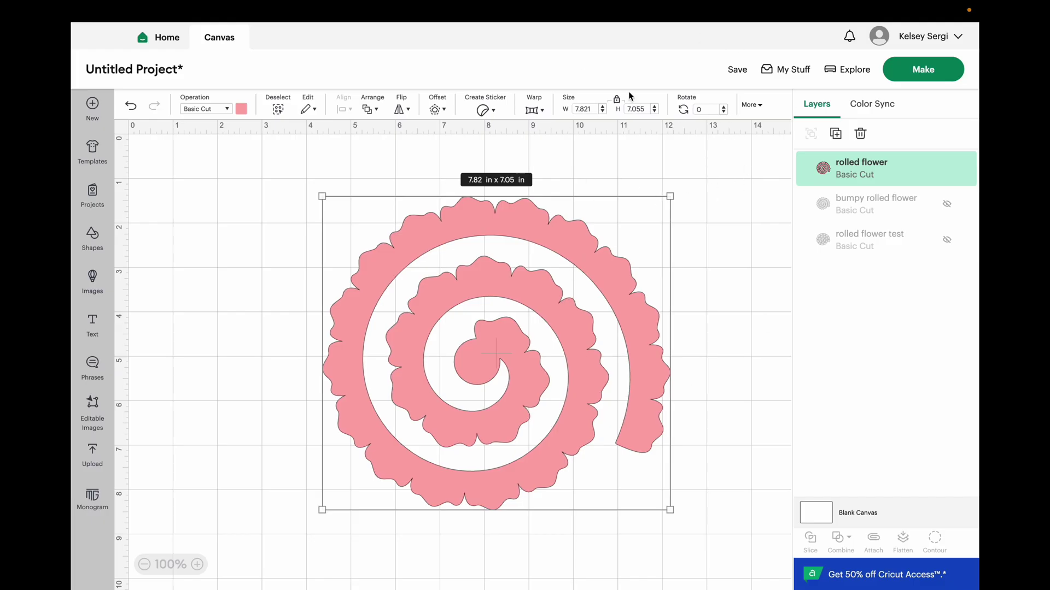
Step: Set the flower's width to 4 inches with the proportions locked
type("4")
key("Return")
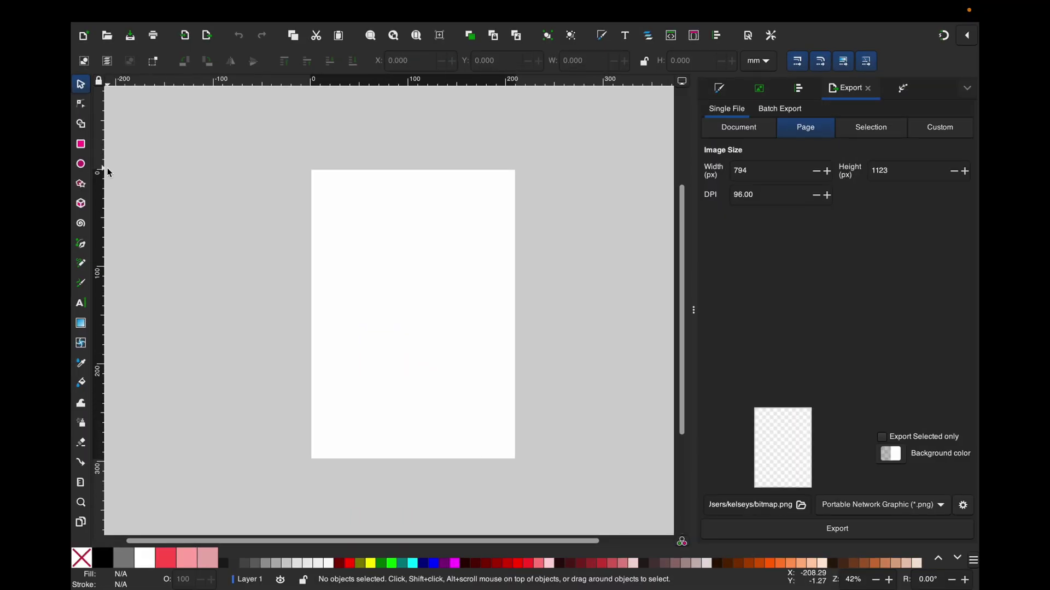
Step: Draw a new spiral on the page with 3 turns, divergence 0.750, inner radius 0.050
left_click(80, 224)
left_click_drag(376, 273, 455, 321)
scroll(181, 66, "down", 1)
scroll(181, 66, "up", 1)
scroll(283, 70, "down", 3)
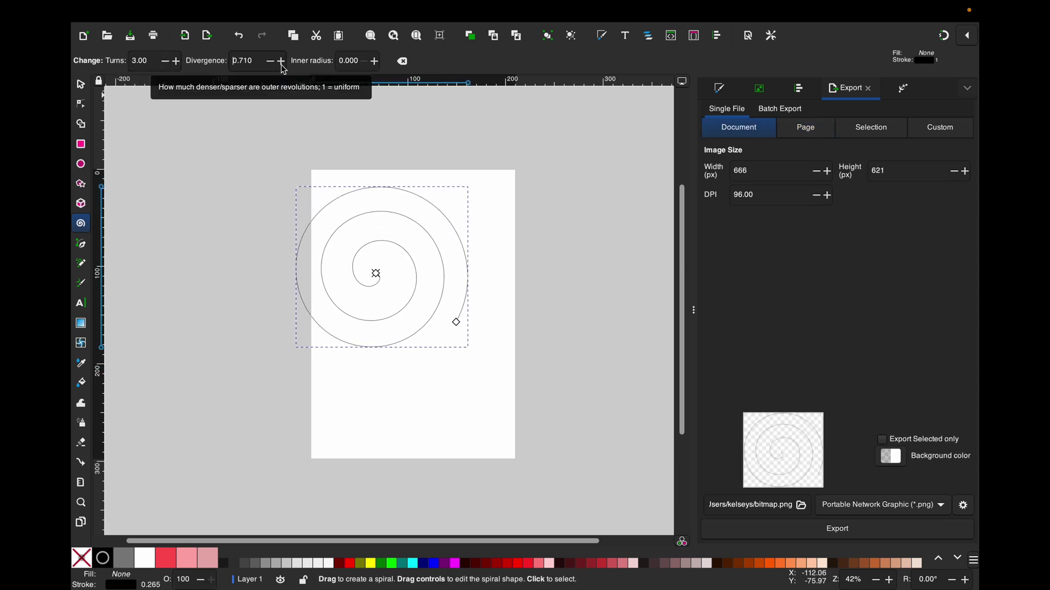
scroll(353, 62, "up", 5)
scroll(282, 64, "up", 4)
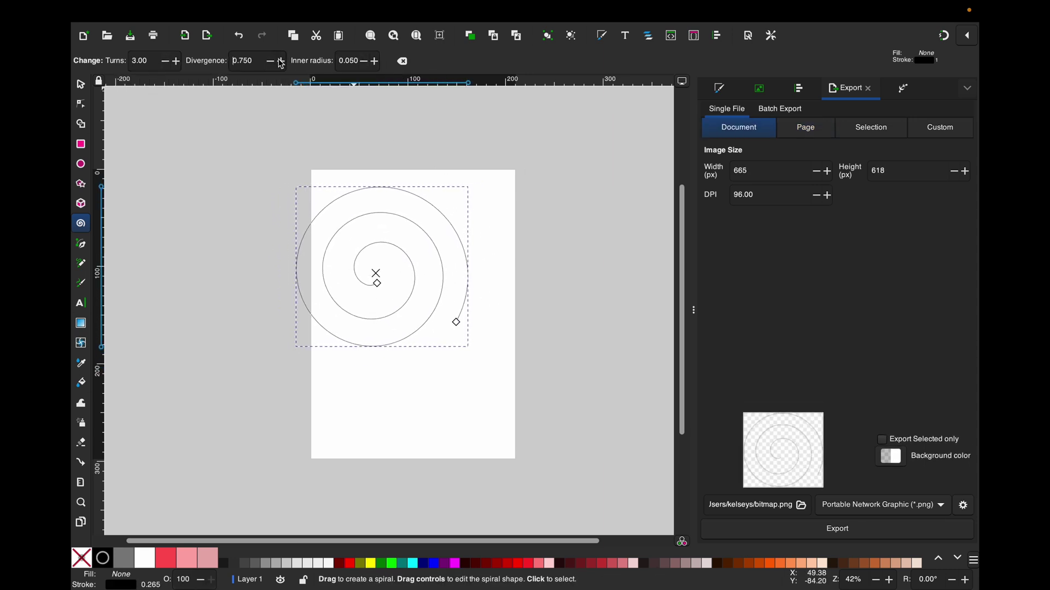
scroll(281, 65, "up", 6)
Step: Draw a magenta circle beside the page, convert it to a path, and dent its top node down
left_click(81, 164)
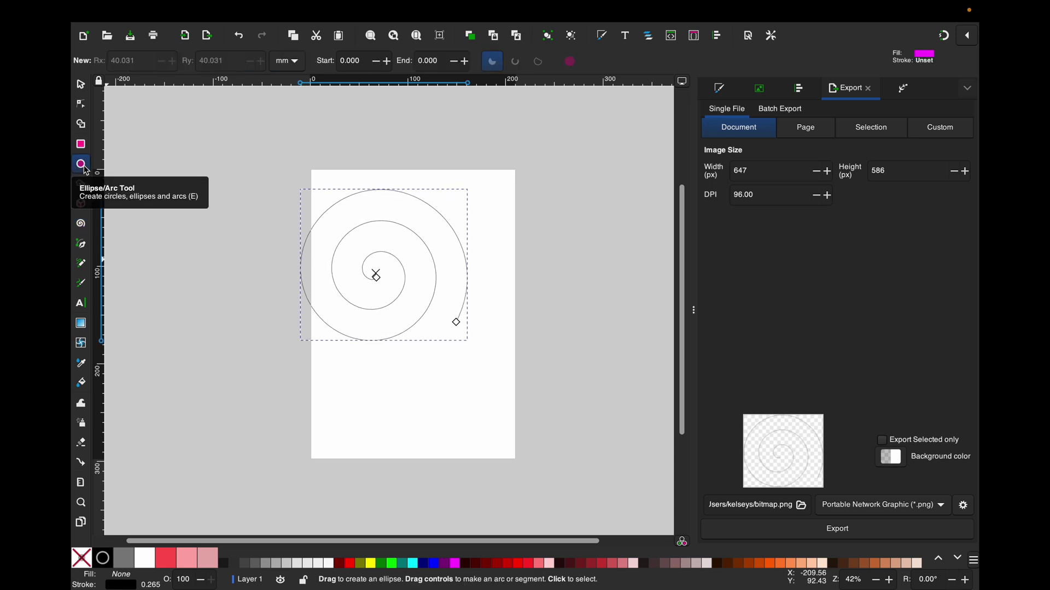
left_click_drag(503, 195, 567, 256)
key("s")
left_click(302, 9)
left_click(317, 27)
key("n")
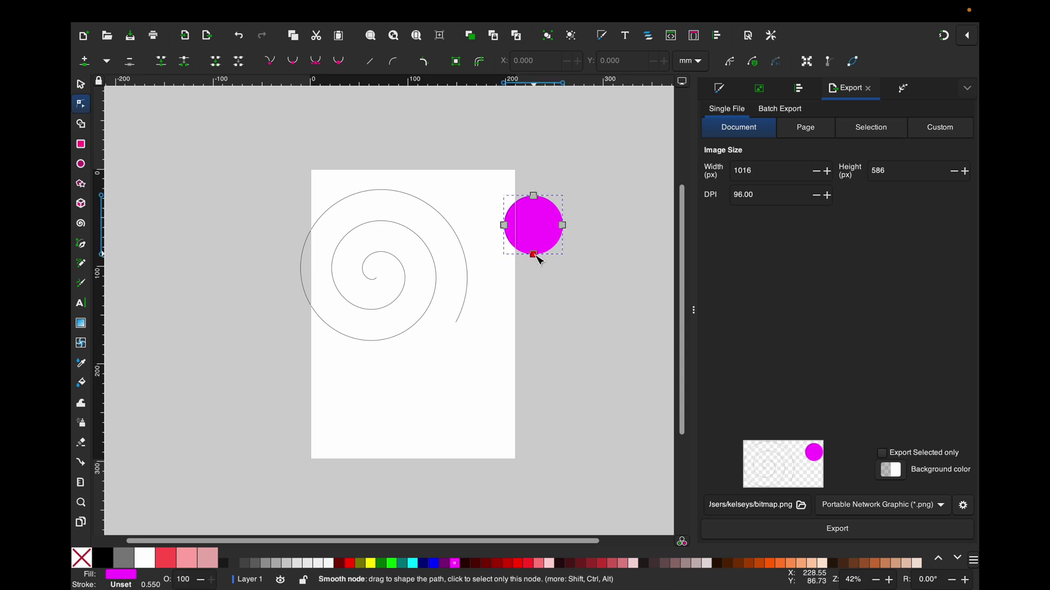
left_click_drag(534, 195, 536, 220)
scroll(535, 213, "up", 2)
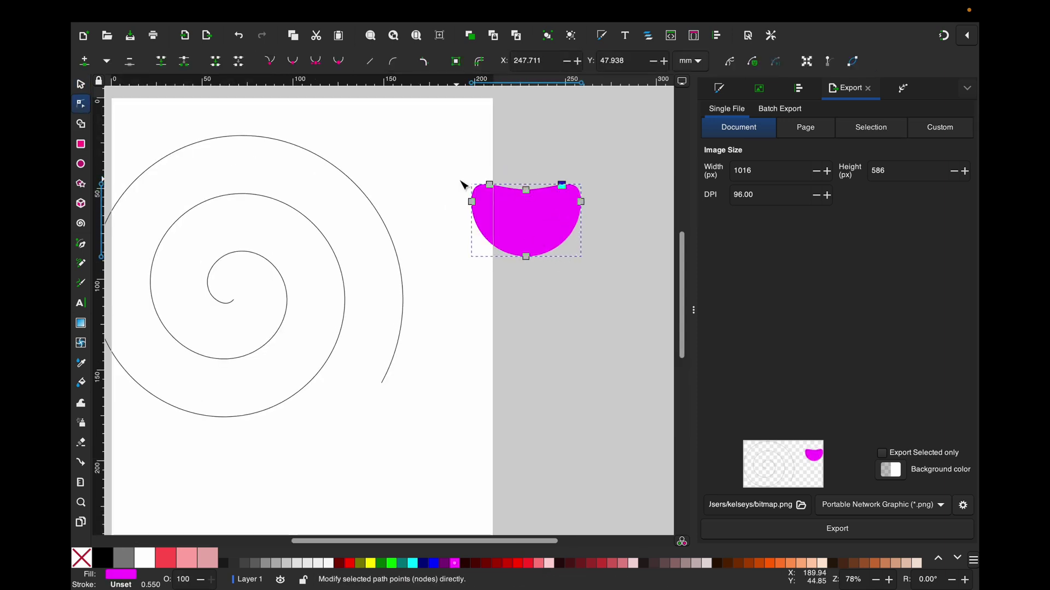
Step: Shrink the magenta petal and move it up slightly
key("s")
left_click_drag(577, 240, 583, 201)
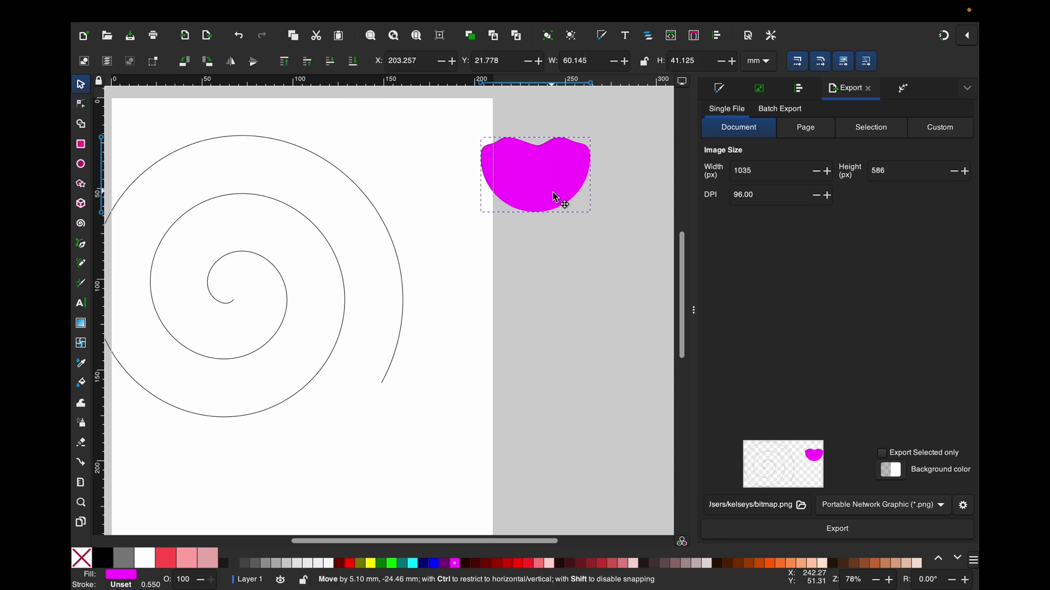
left_click_drag(591, 137, 553, 174)
left_click_drag(507, 205, 508, 191)
Step: Draw a thin strip rectangle below the petal and set its width to 1.700
key("r")
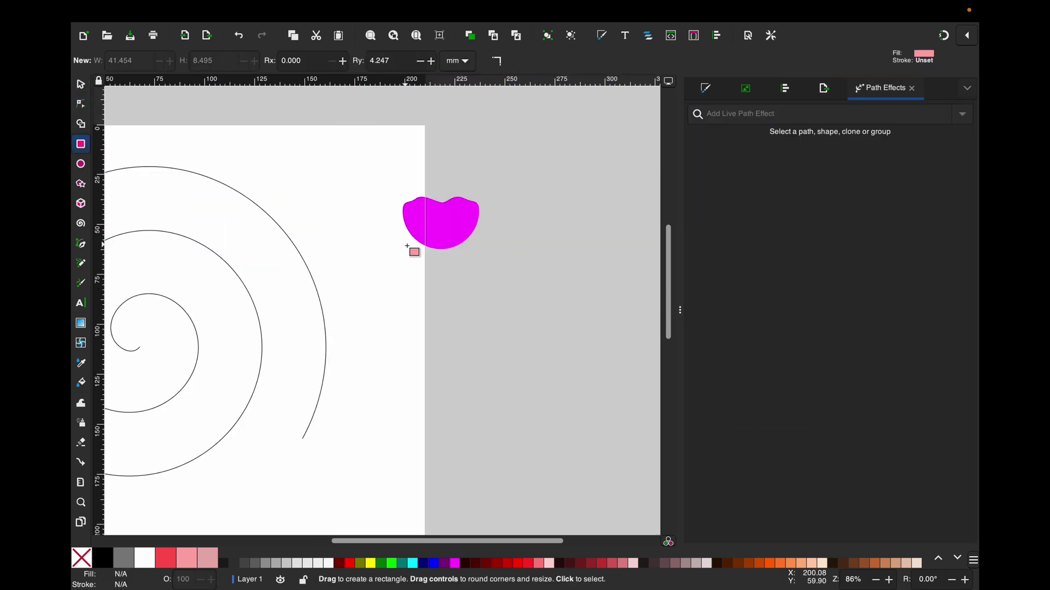
left_click_drag(388, 231, 489, 257)
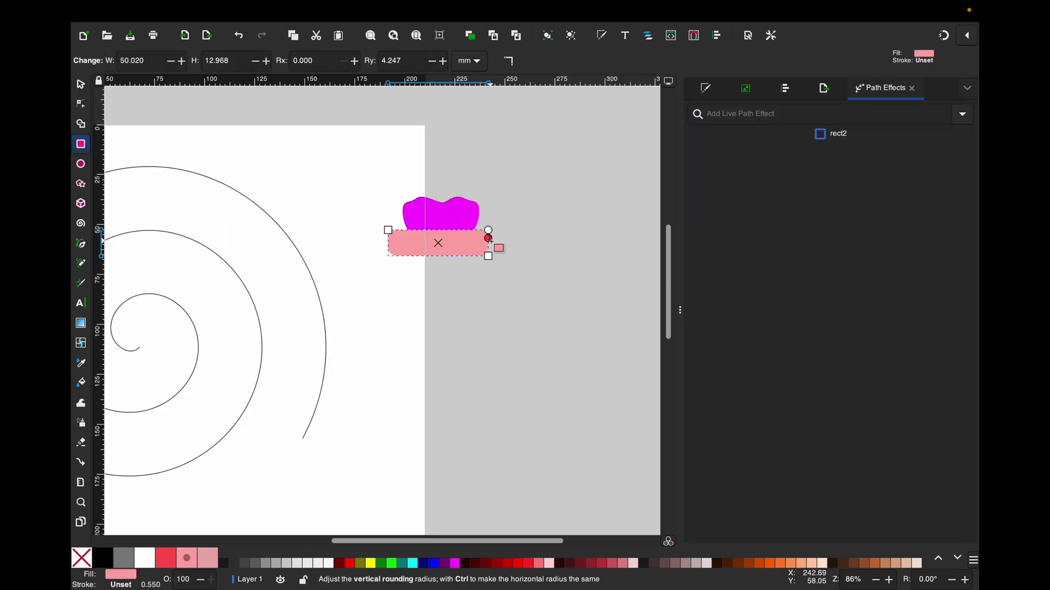
key("s")
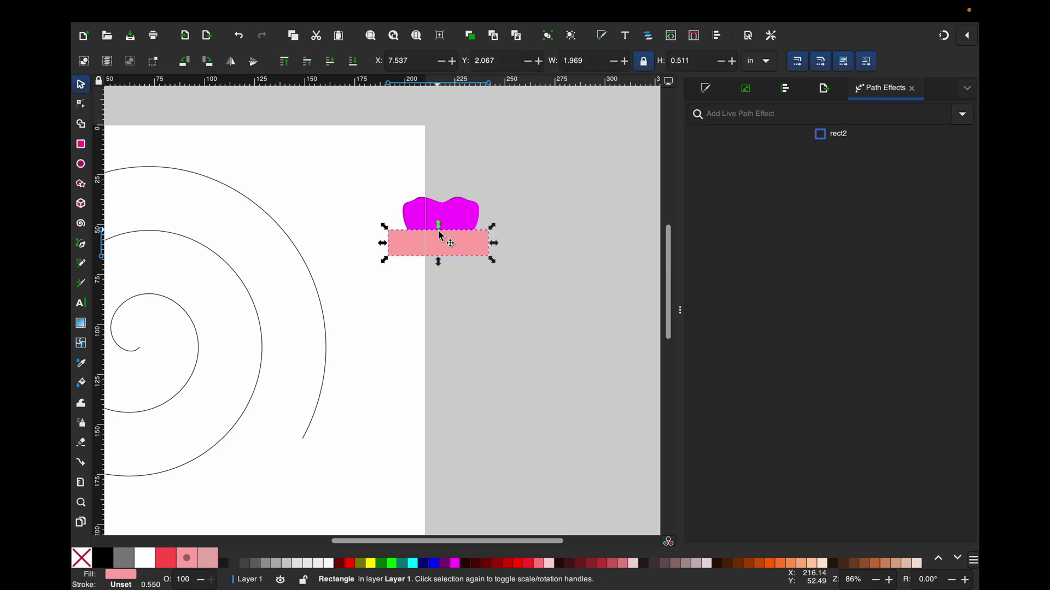
left_click_drag(439, 228, 438, 238)
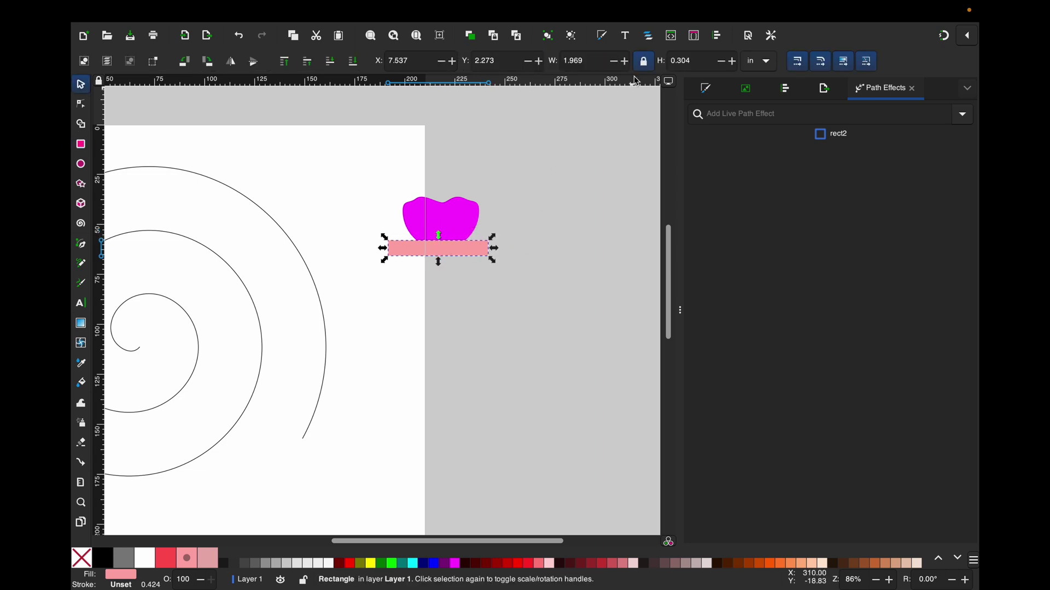
left_click(569, 61)
type("1.7")
key("Return")
Step: Centre the petal over the strip and union them into one shape
left_click_drag(346, 170, 591, 322)
left_click(785, 89)
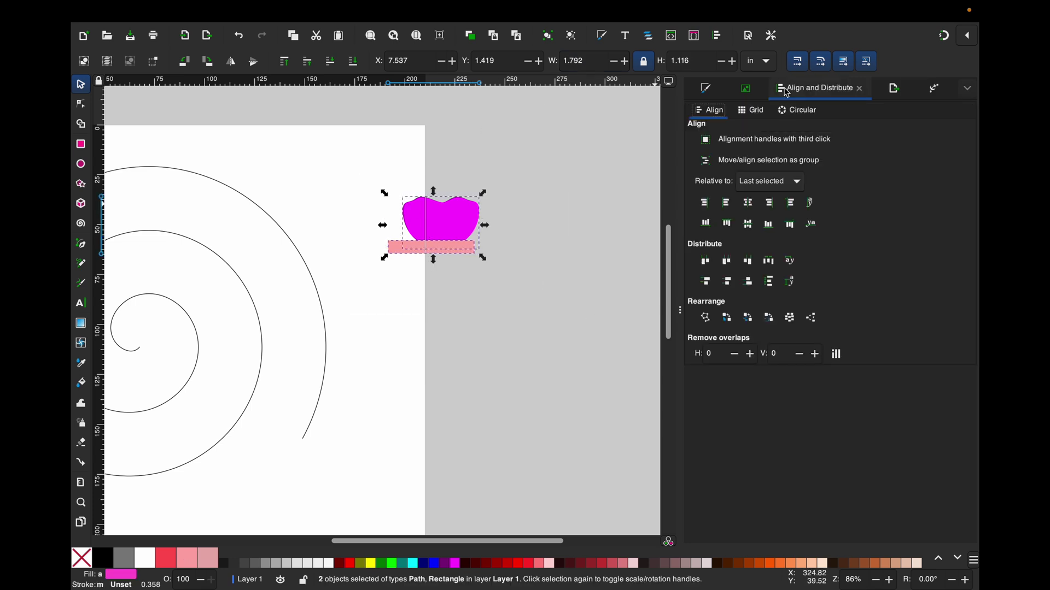
left_click(755, 208)
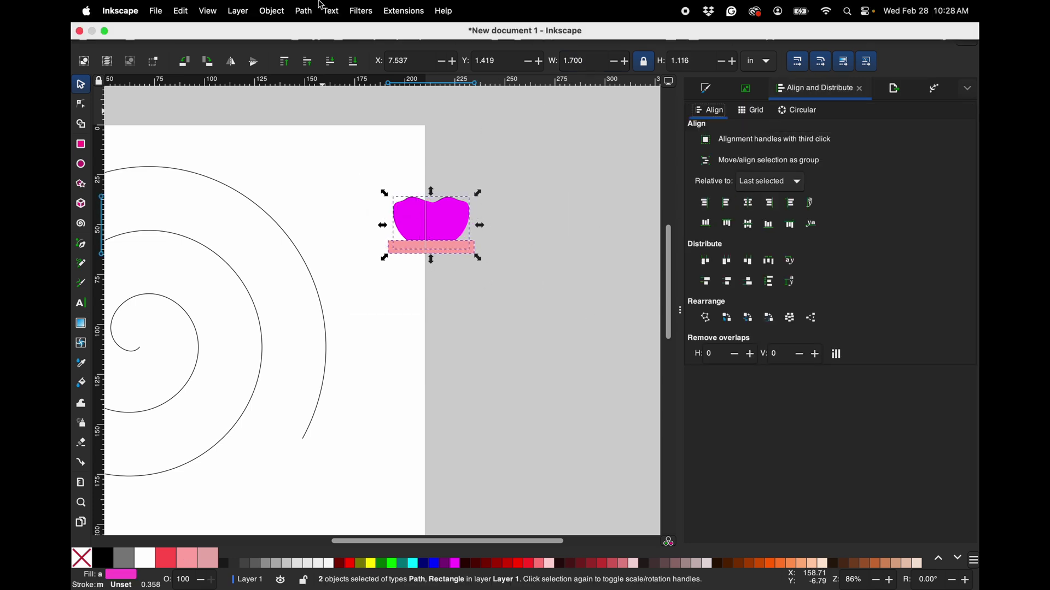
left_click(304, 11)
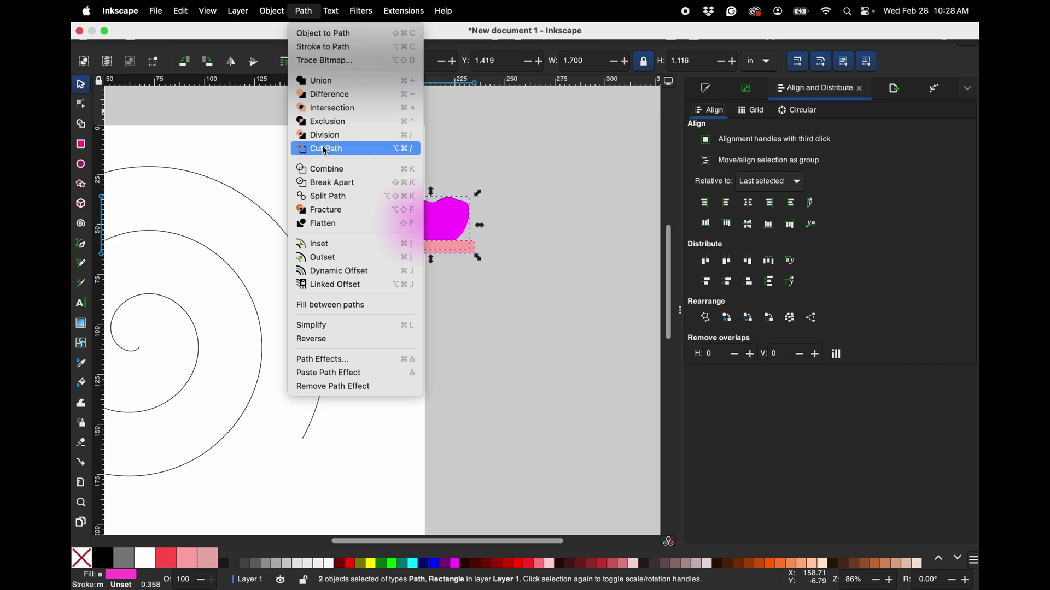
left_click(323, 80)
scroll(352, 287, "down", 2)
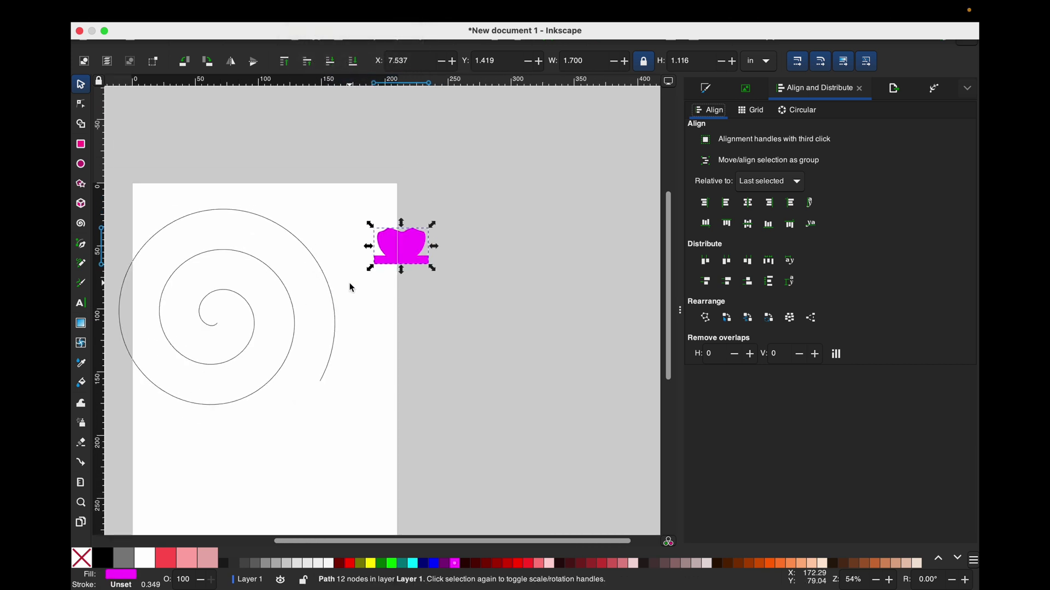
Step: Add a Pattern Along Path effect to the spiral with pattern copies set to Repeated
scroll(352, 288, "left", 2)
left_click(359, 286)
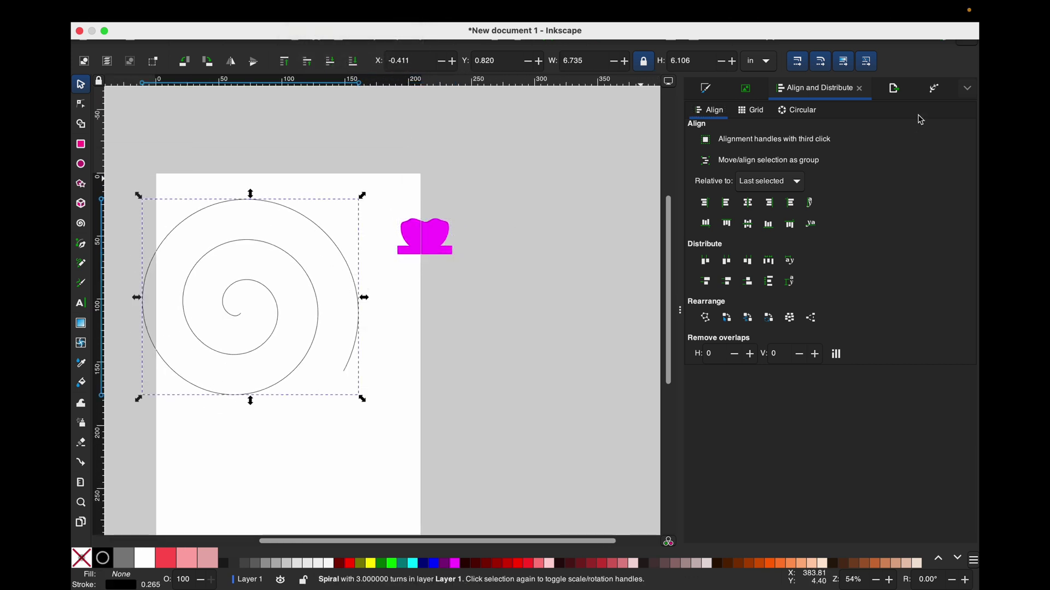
left_click(936, 90)
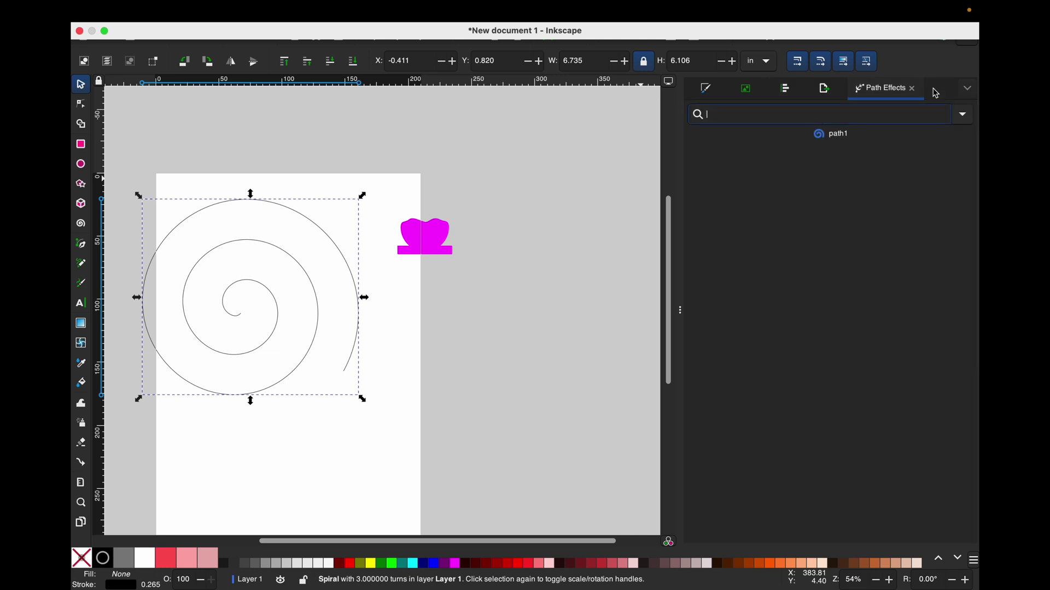
left_click(964, 114)
left_click(716, 231)
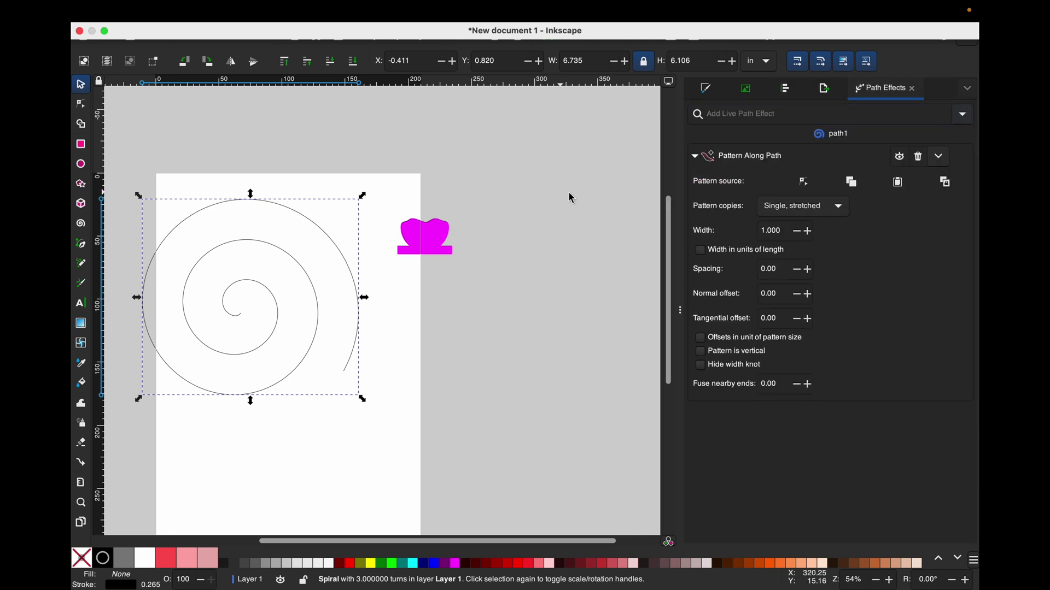
left_click(770, 212)
left_click(772, 159)
Step: Copy the merged magenta petal and paste it as the spiral's pattern
left_click(420, 239)
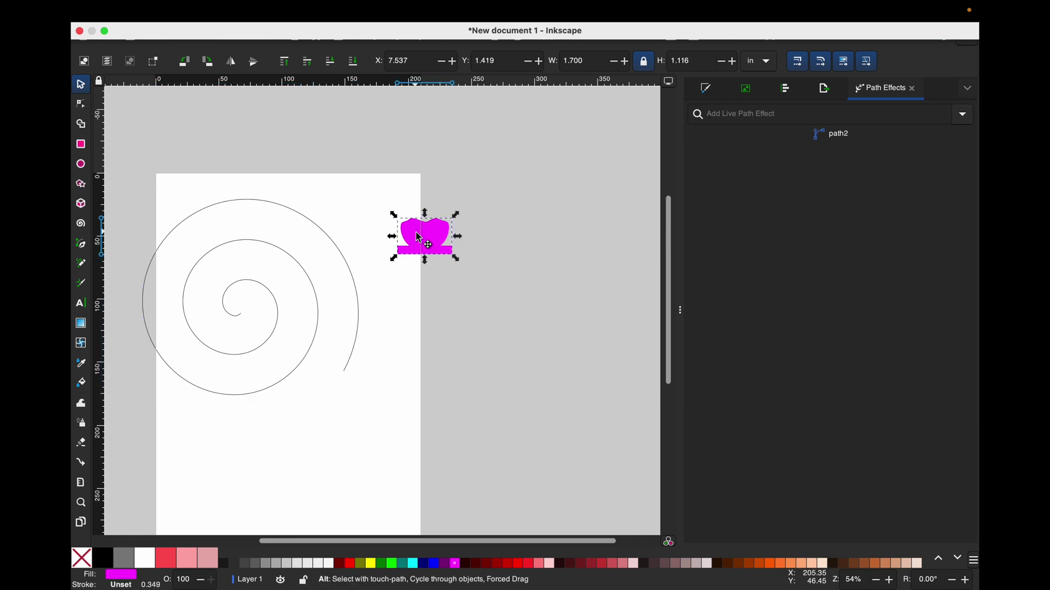
left_click(424, 240)
right_click(440, 239)
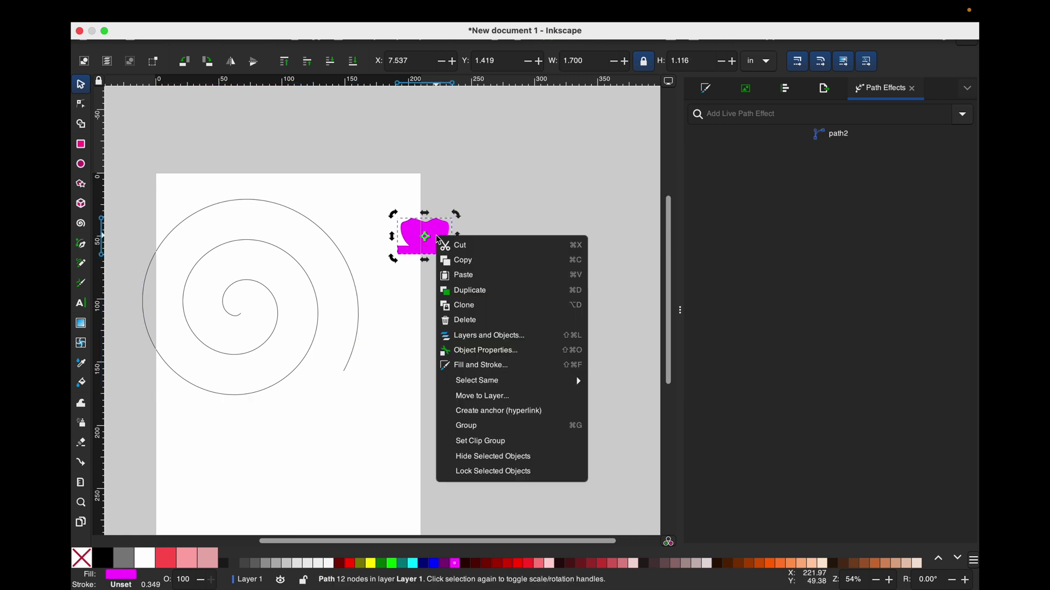
left_click(482, 262)
key("Escape")
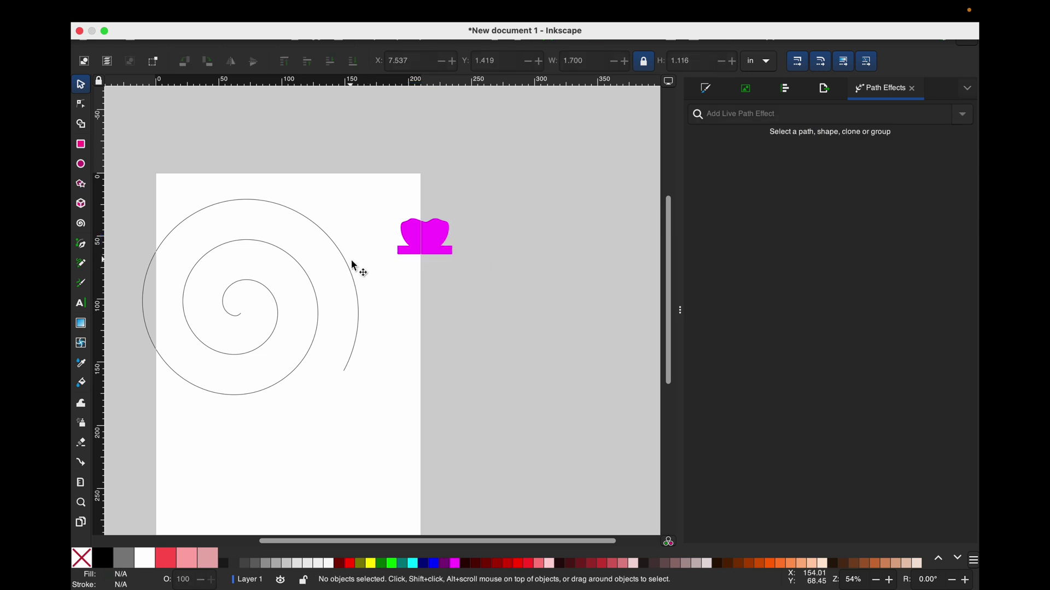
left_click(348, 269)
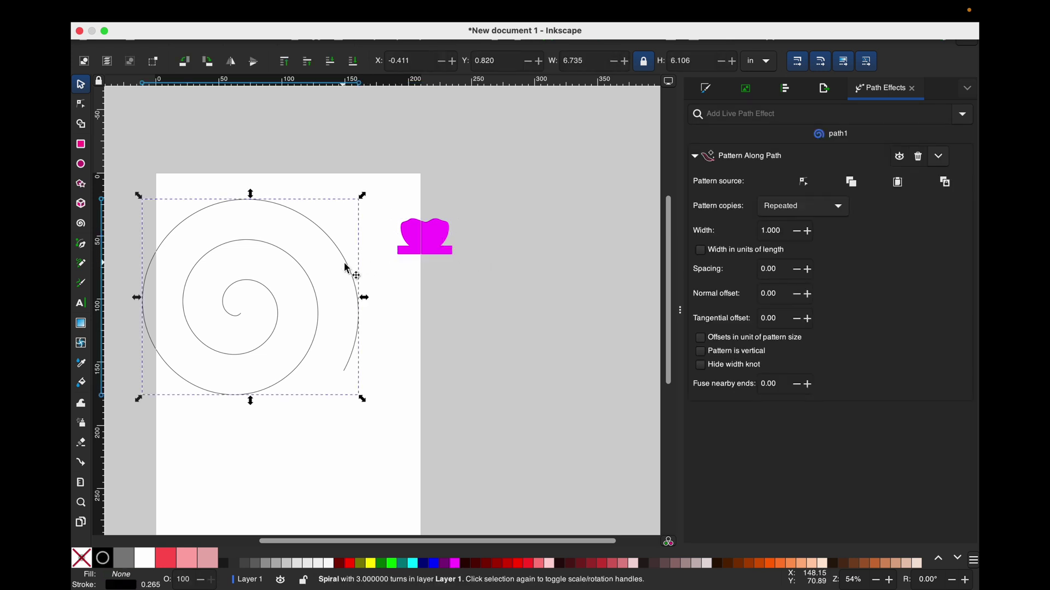
left_click(898, 184)
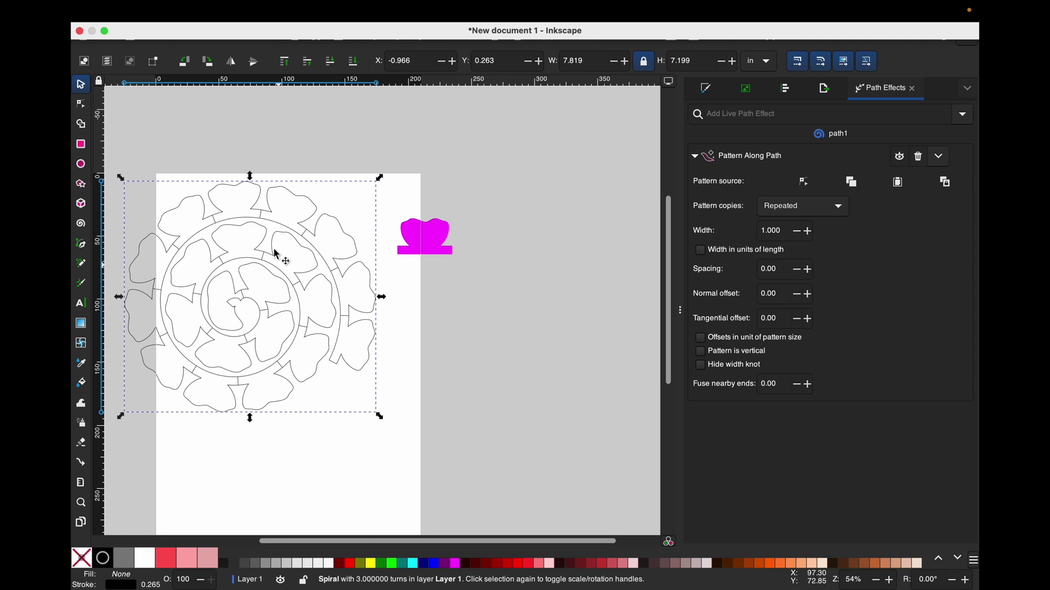
left_click(265, 12)
mouse_move(307, 11)
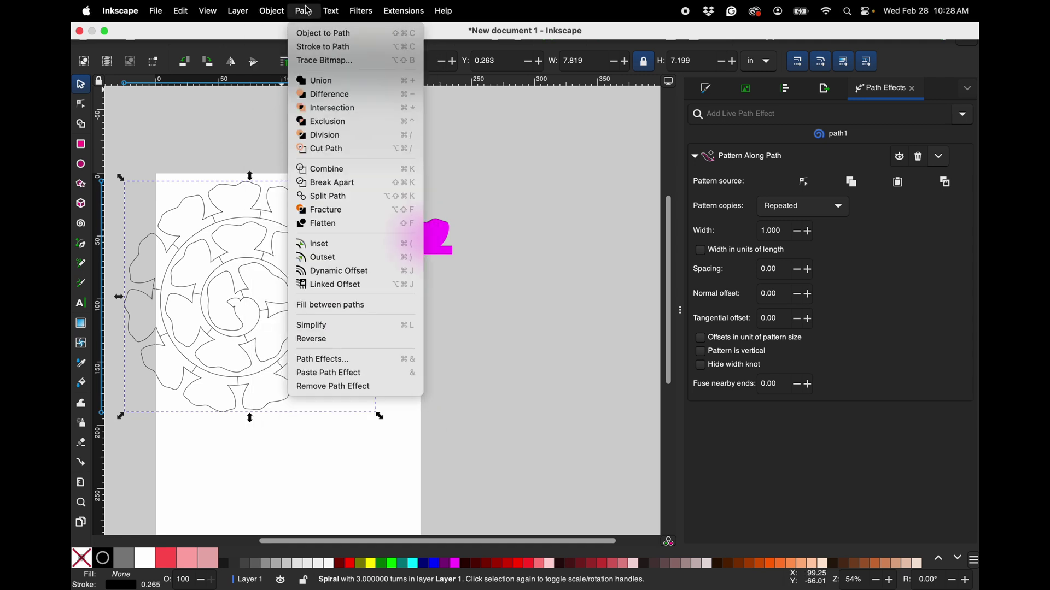
Step: Apply Dynamic Offset to the petal spiral and fine-tune the offset to stay near the original outline
left_click(339, 277)
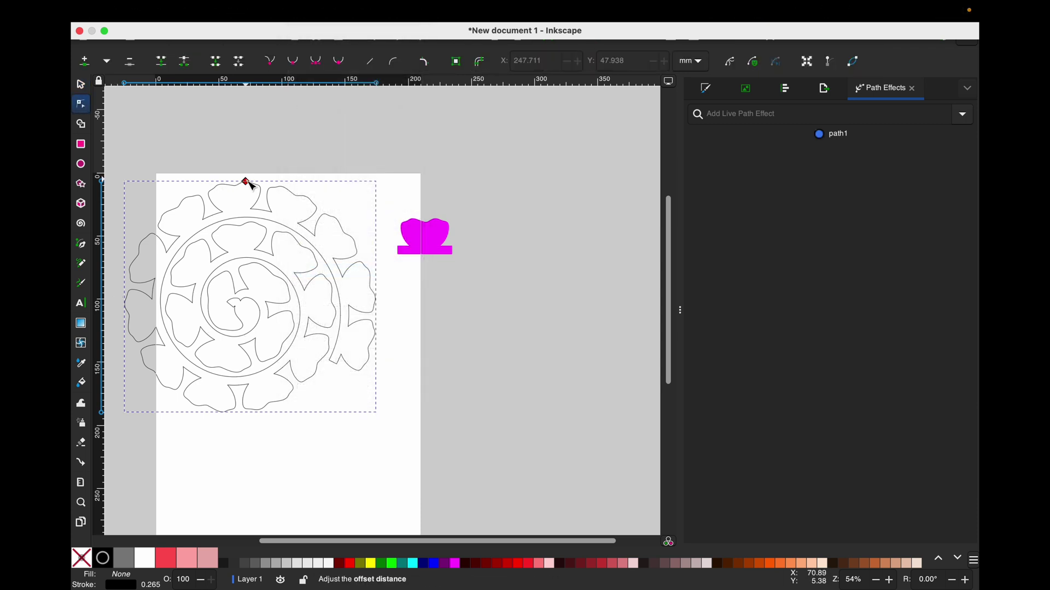
left_click_drag(250, 184, 252, 180)
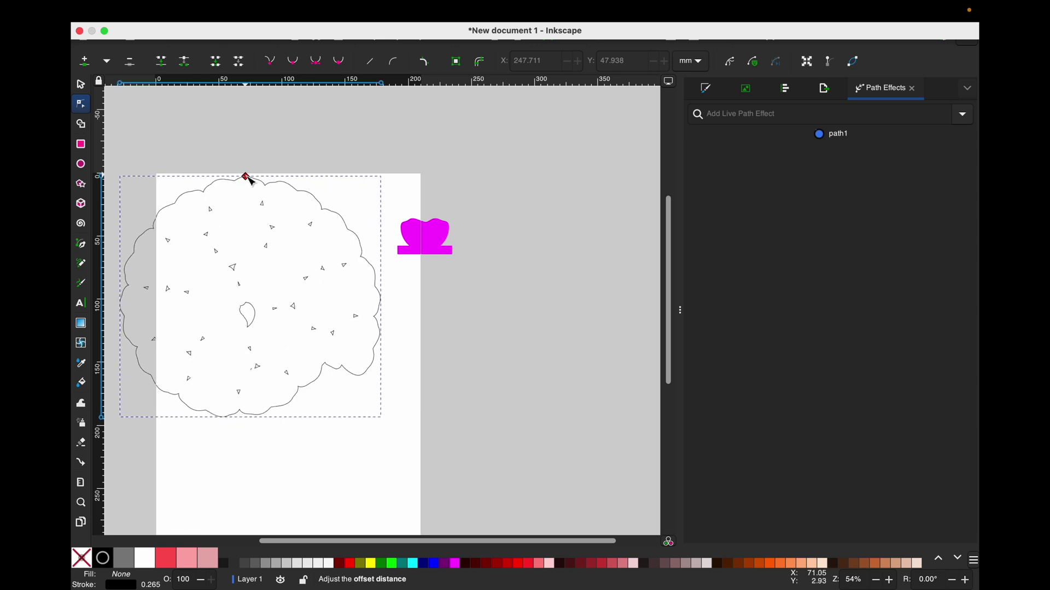
left_click_drag(251, 181, 251, 183)
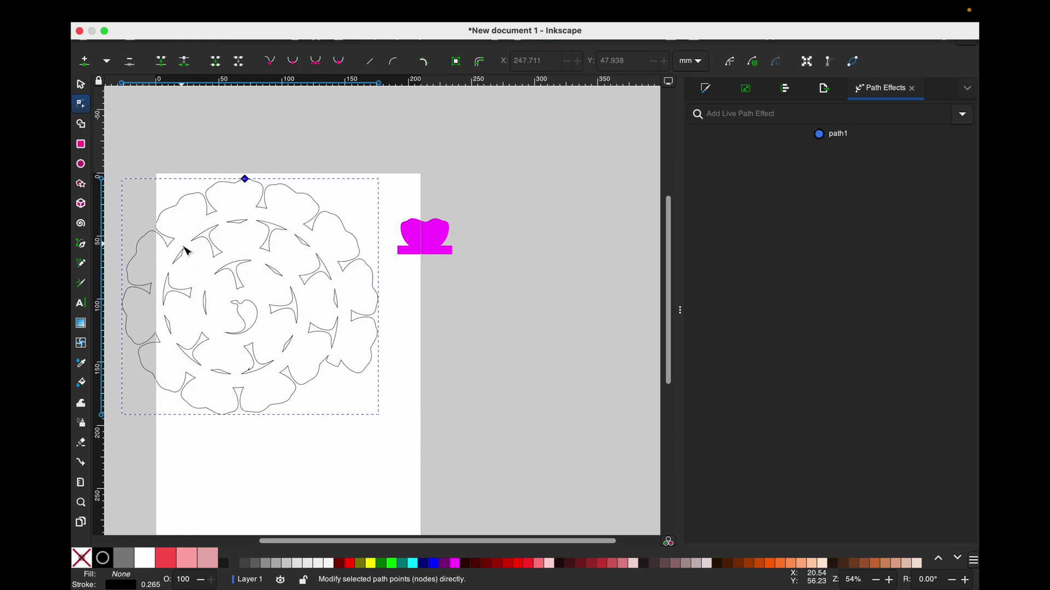
left_click_drag(247, 187, 247, 185)
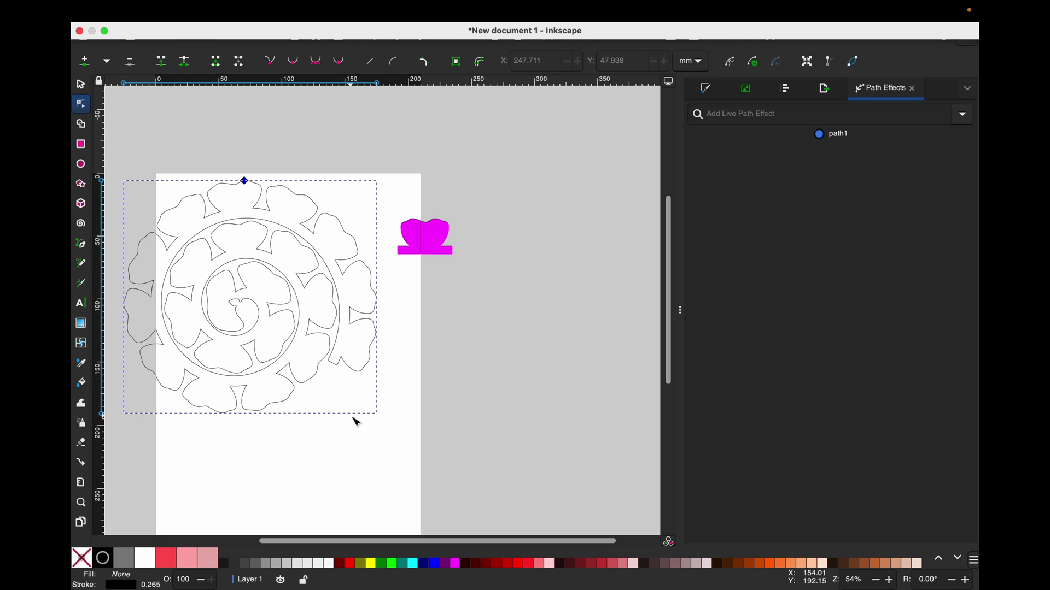
Step: Fill the petal spiral pink and remove its black outline
mouse_move(290, 5)
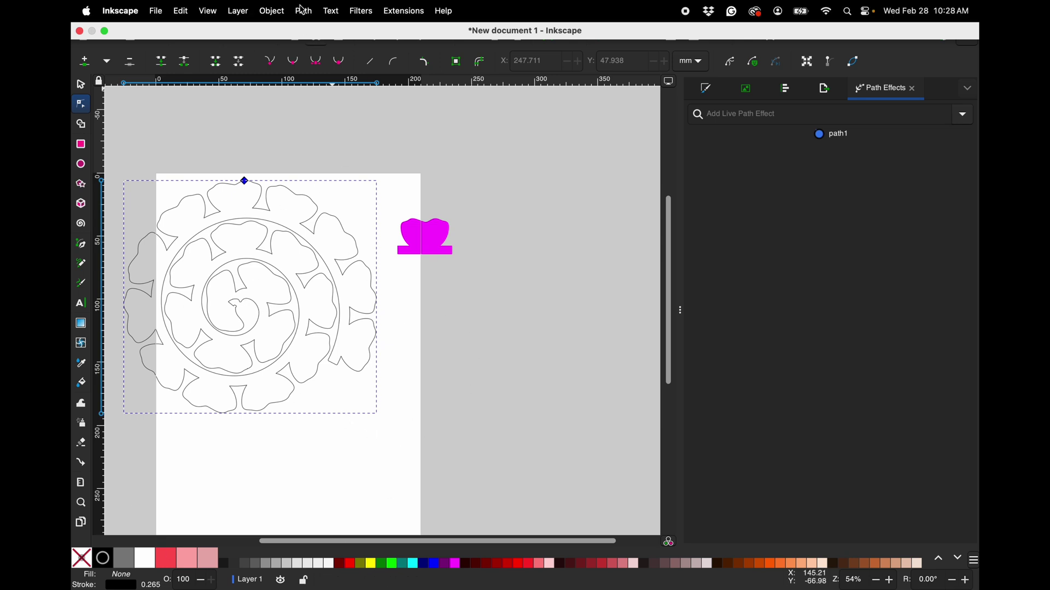
left_click(186, 558)
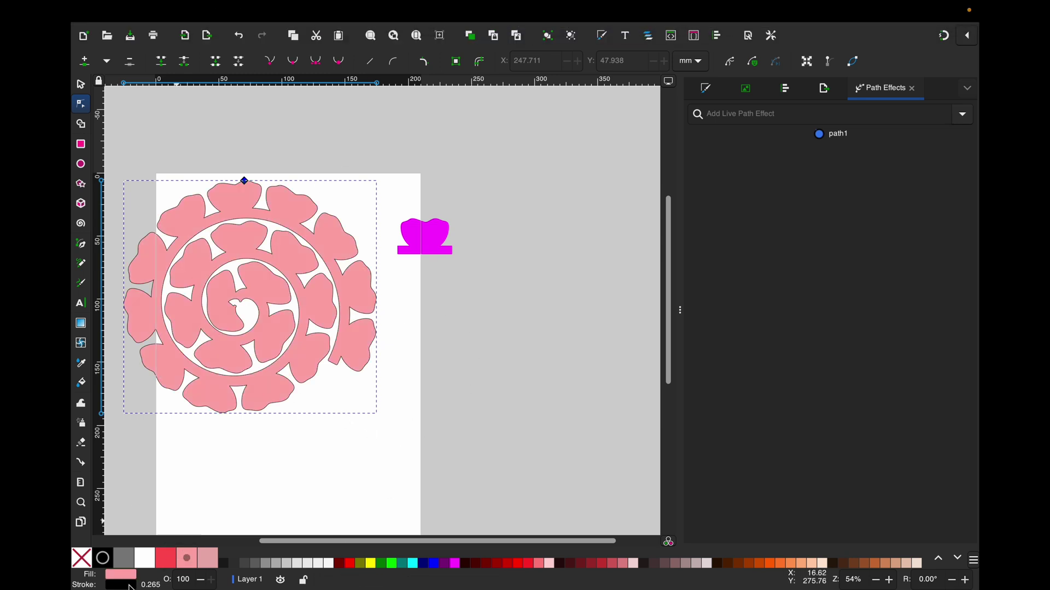
right_click(130, 588)
left_click(172, 575)
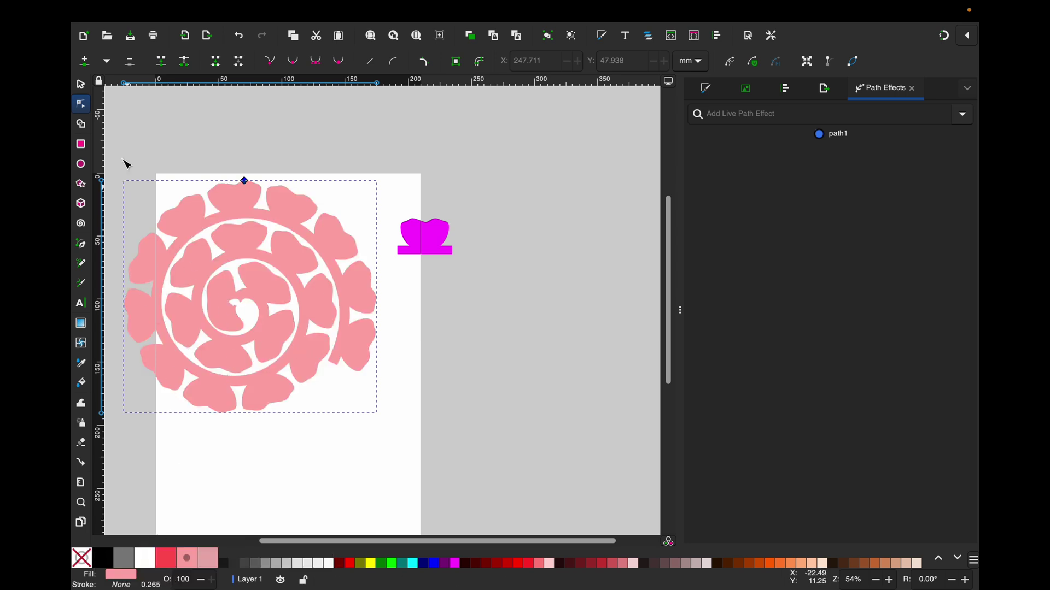
Step: Draw a small pink circle, send it behind the flower's centre, and shift the flower right
left_click(81, 164)
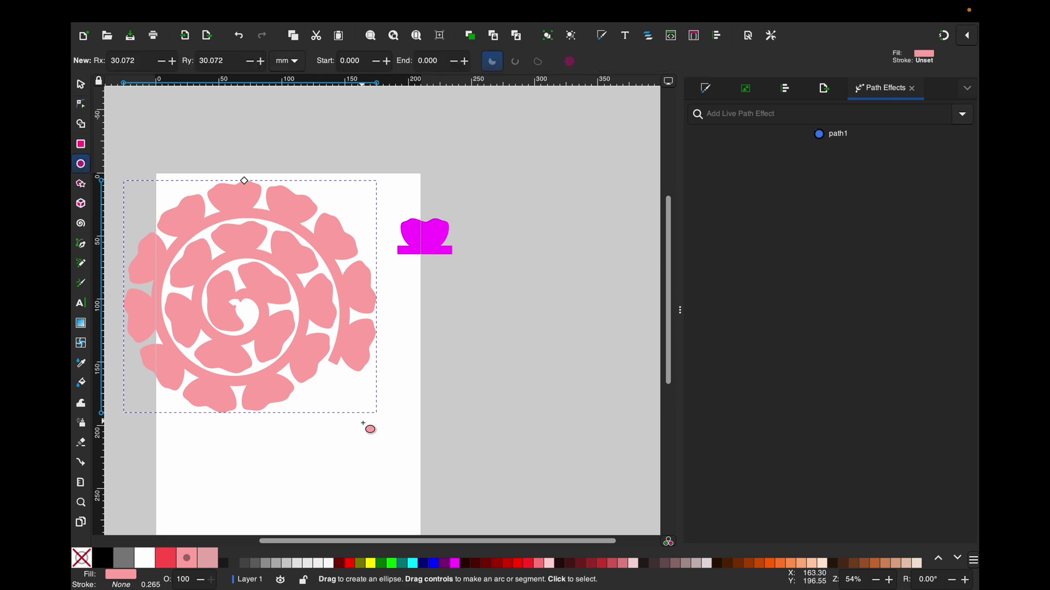
mouse_move(319, 410)
left_mouse_down()
mouse_move(368, 452)
mouse_move(247, 316)
mouse_move(245, 324)
left_mouse_up()
key("s")
left_click(234, 302)
key("End")
left_click(225, 292)
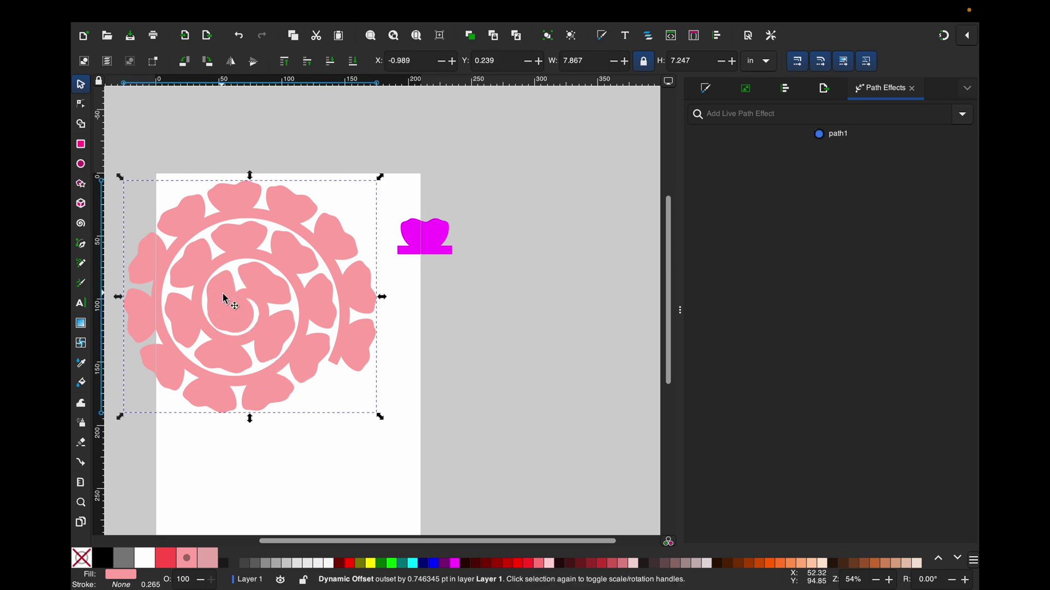
left_click_drag(289, 295, 341, 289)
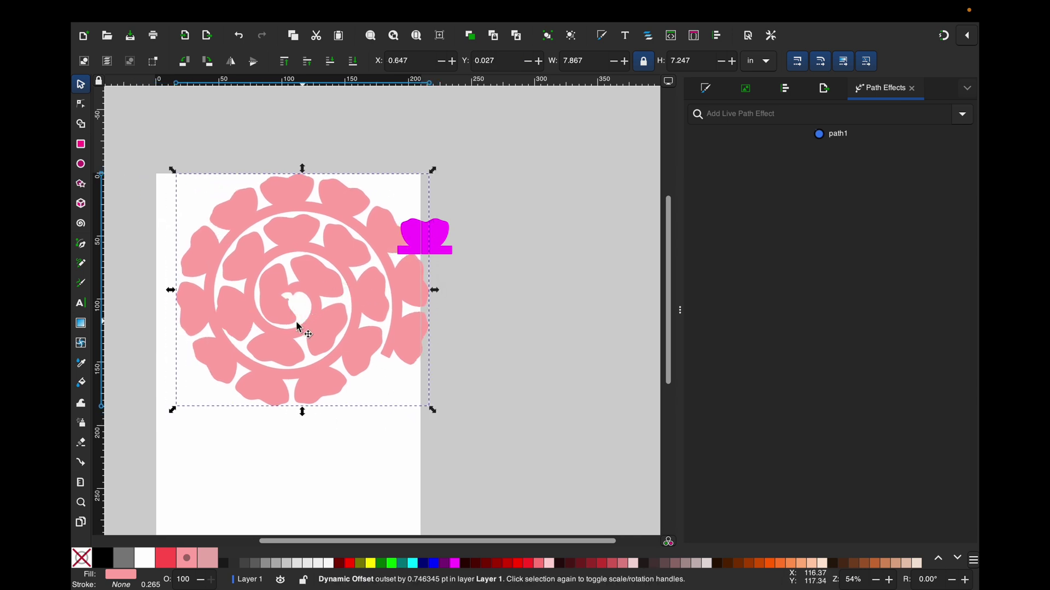
left_click(228, 323, "alt")
key("Escape")
Step: Undo the flower's pink fill, returning it to an unfilled outline
left_click(247, 322)
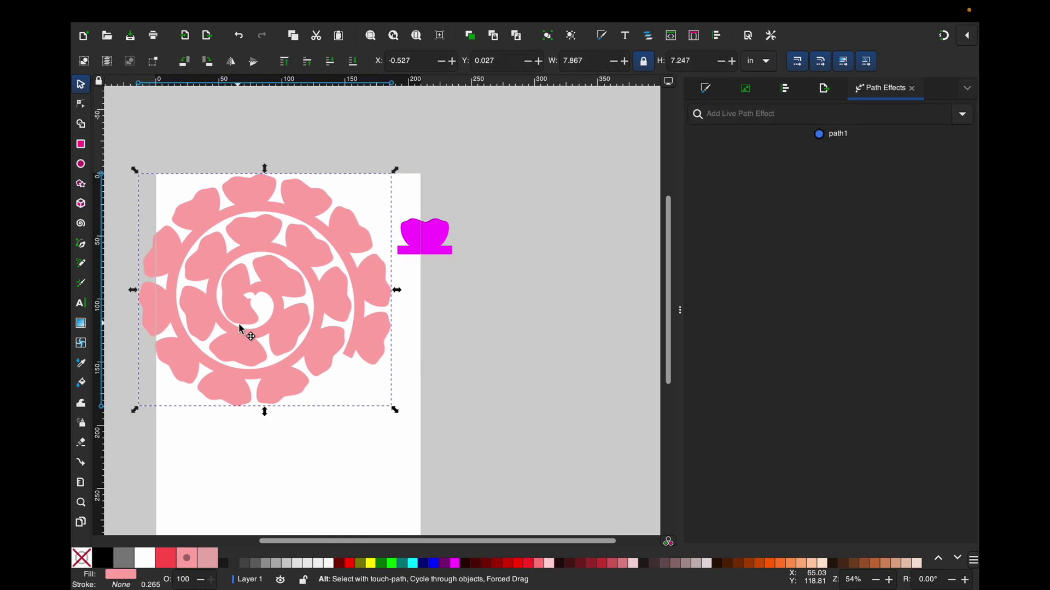
key("ctrl+z")
key("ctrl+z")
key("ctrl+z")
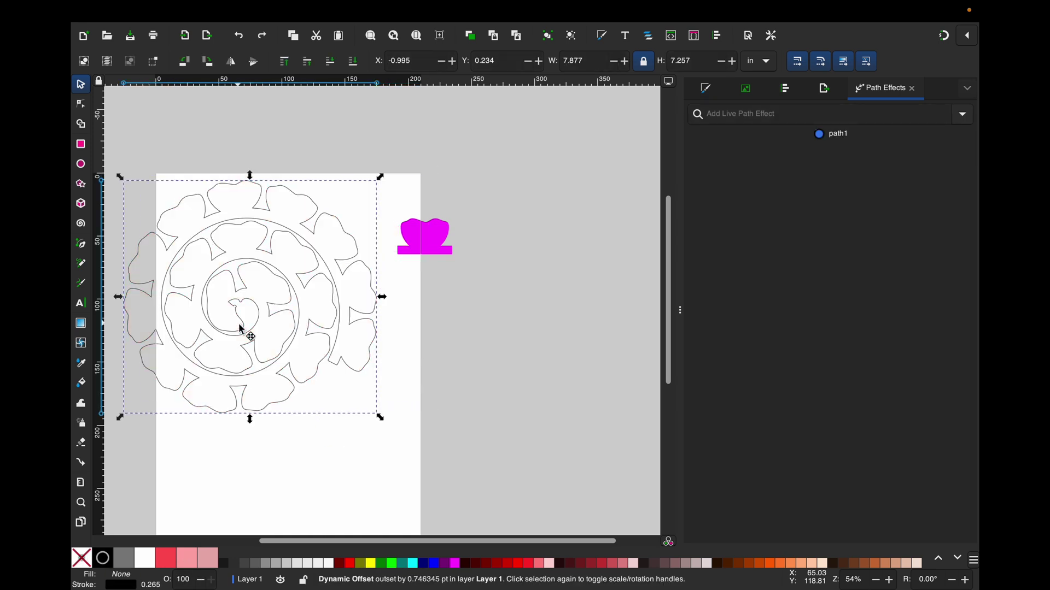
left_click(244, 304)
key("Escape")
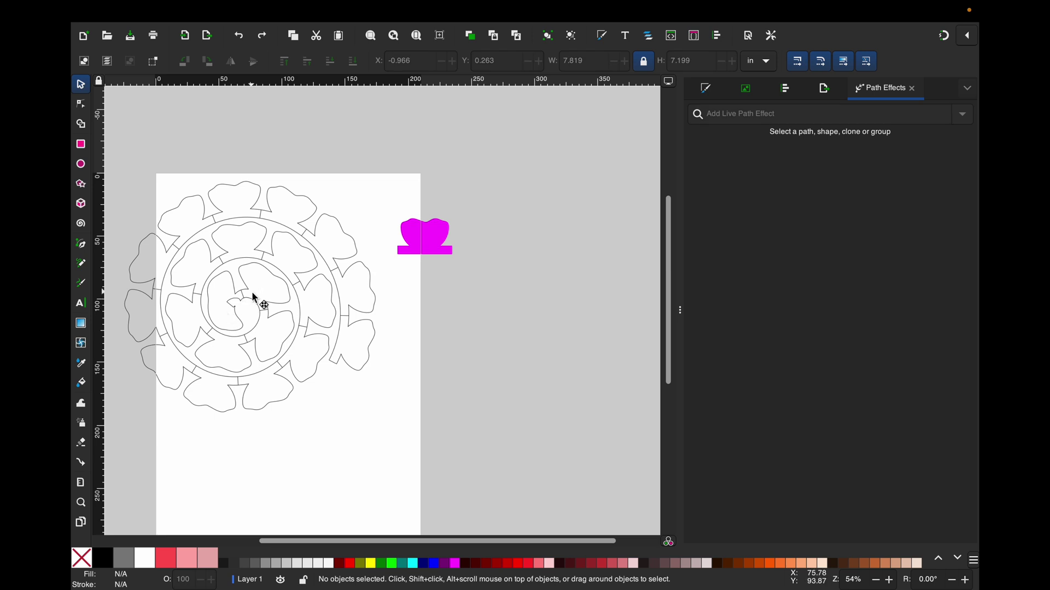
Step: Drag the spiral's inner end in node editing to re-roll it and shift the petals
left_click(253, 295)
key("n")
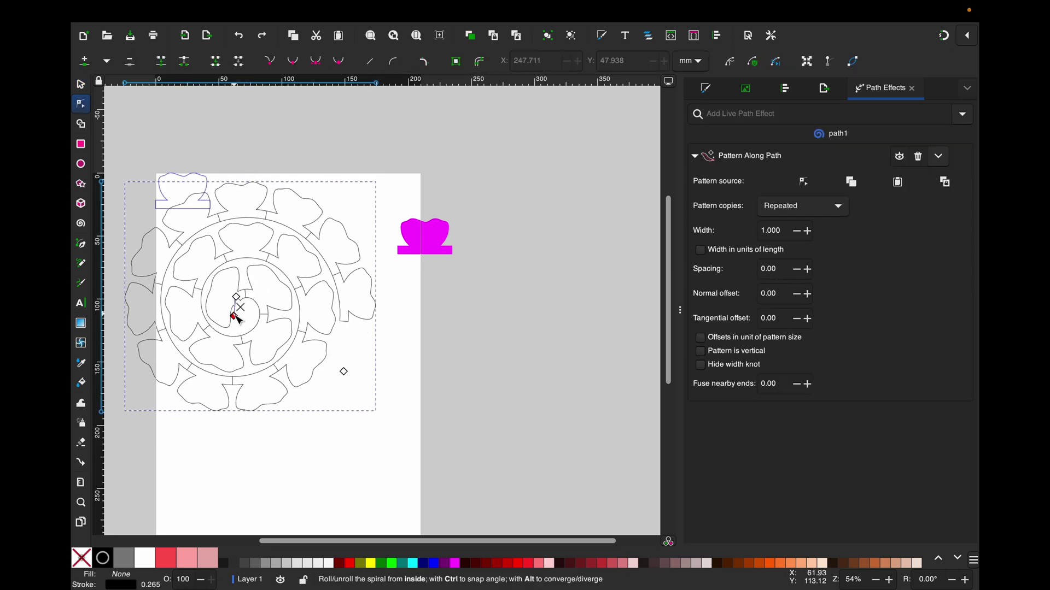
mouse_move(237, 319)
left_mouse_down()
mouse_move(239, 306)
mouse_move(242, 317)
mouse_move(227, 305)
mouse_move(237, 301)
left_mouse_up()
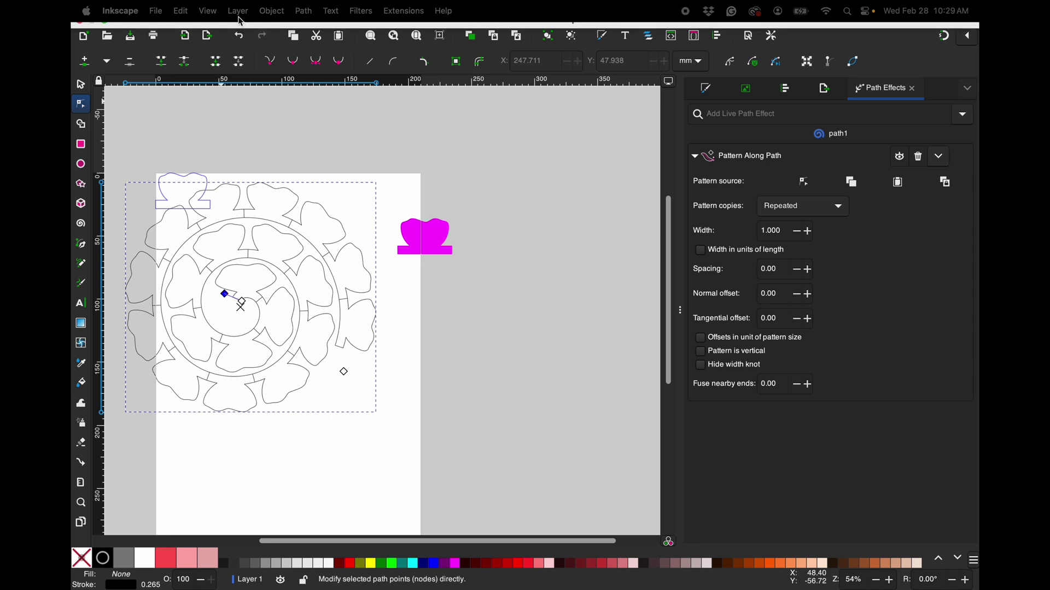
left_click(304, 12)
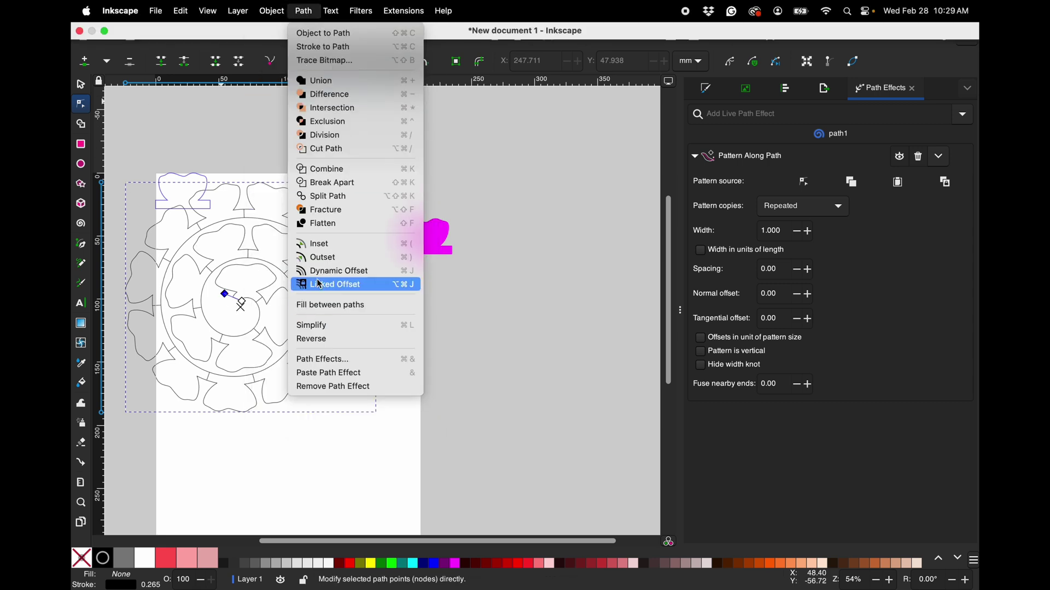
Step: Create a Linked Offset of the petal spiral, fill it pink, and remove its stroke
left_click(346, 284)
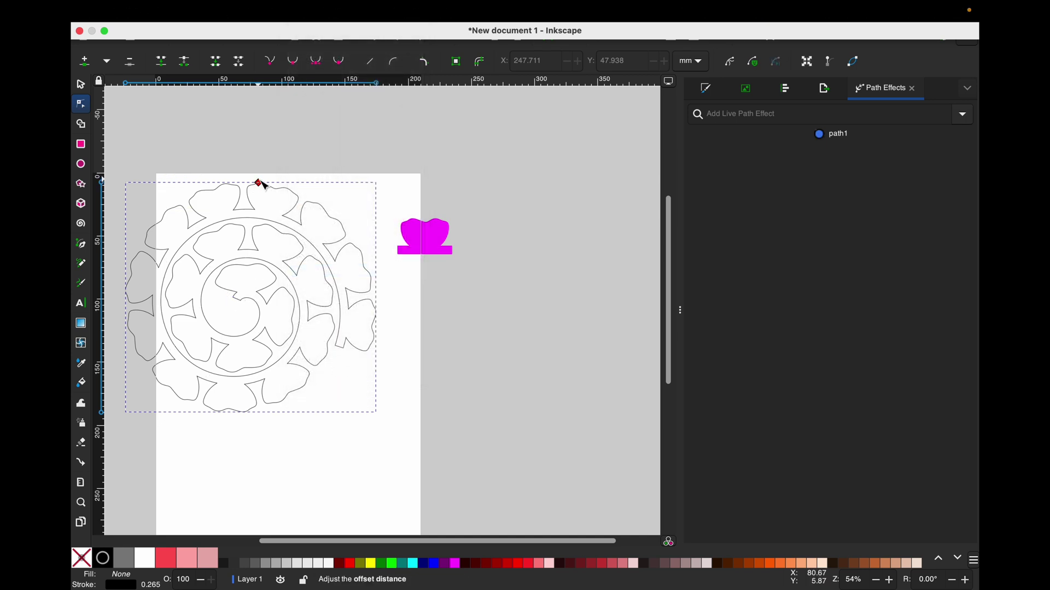
left_click_drag(262, 185, 262, 183)
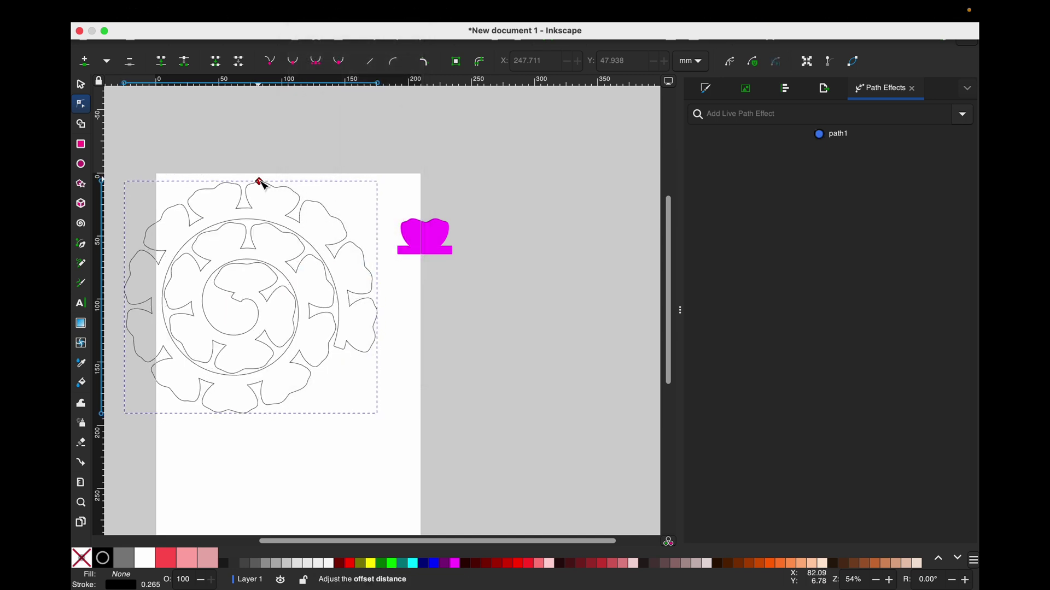
left_click(186, 558)
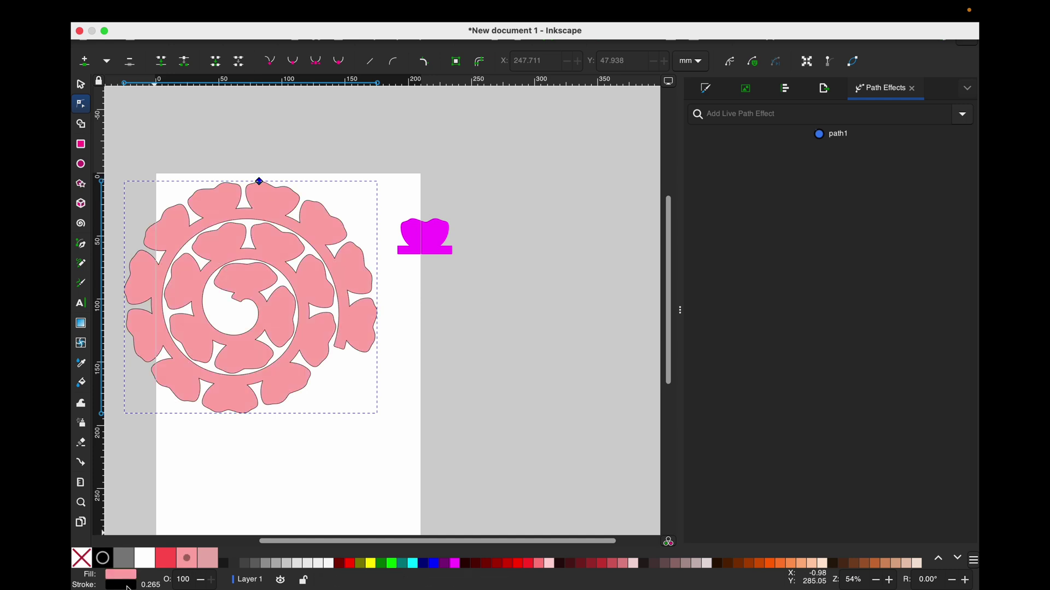
right_click(129, 588)
left_click(158, 575)
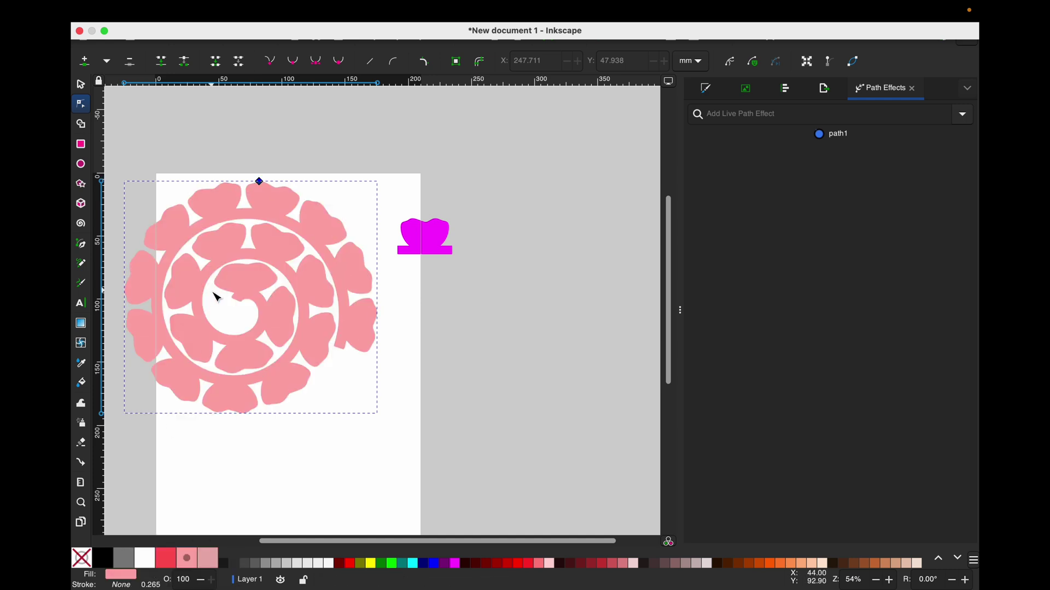
Step: Union a small centre circle with the flower, then delete the magenta hump shape
left_click(81, 164)
left_click_drag(222, 300, 238, 312)
key("s")
left_click(232, 305)
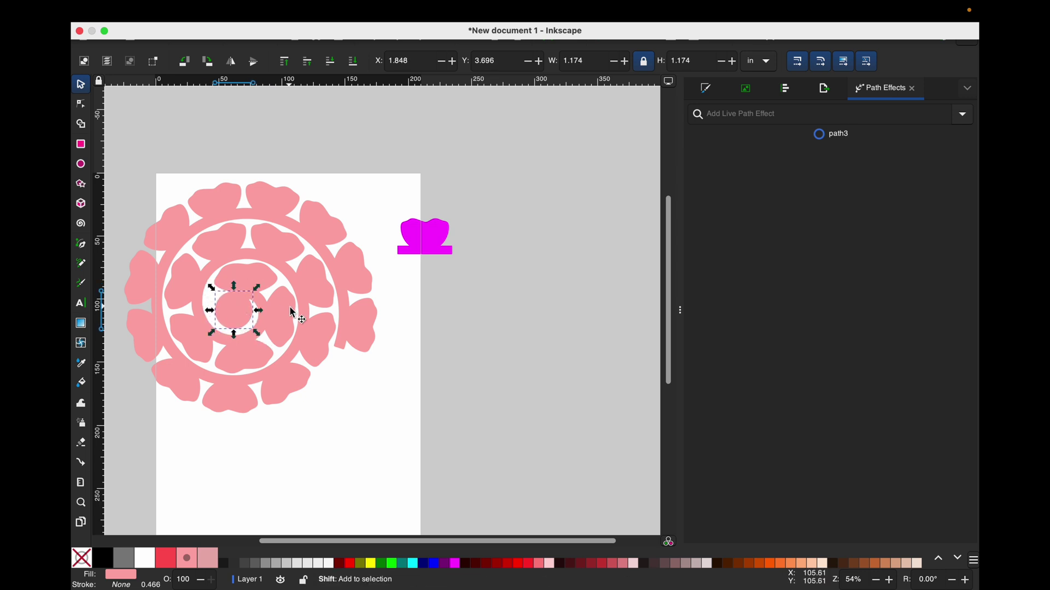
left_click(293, 313, "shift")
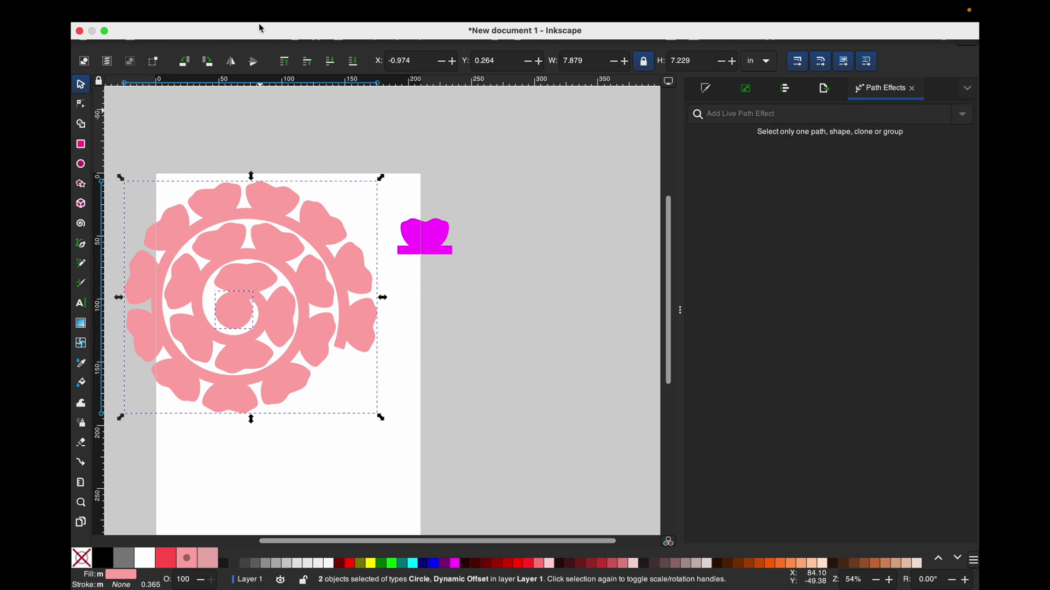
left_click(306, 10)
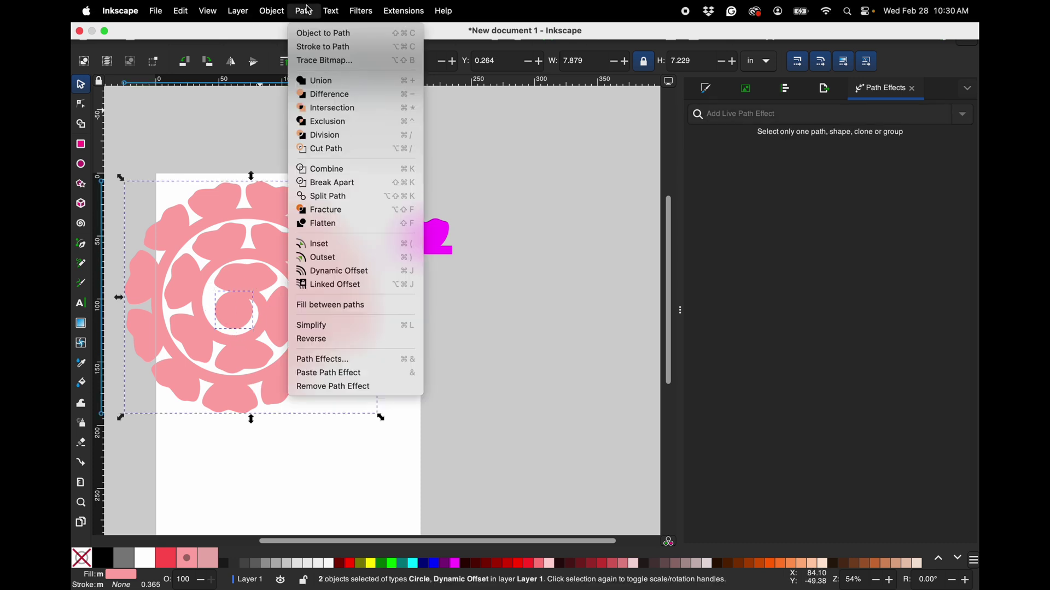
left_click(316, 81)
left_click(439, 253)
key("Delete")
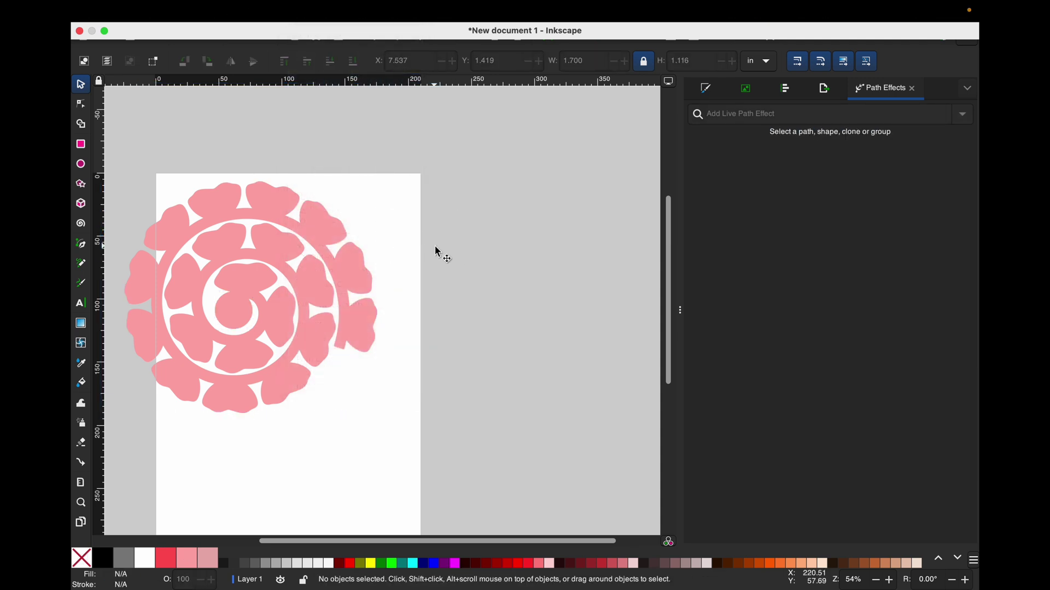
Step: Move the flower onto the page and show its path nodes
left_click_drag(347, 234, 377, 247)
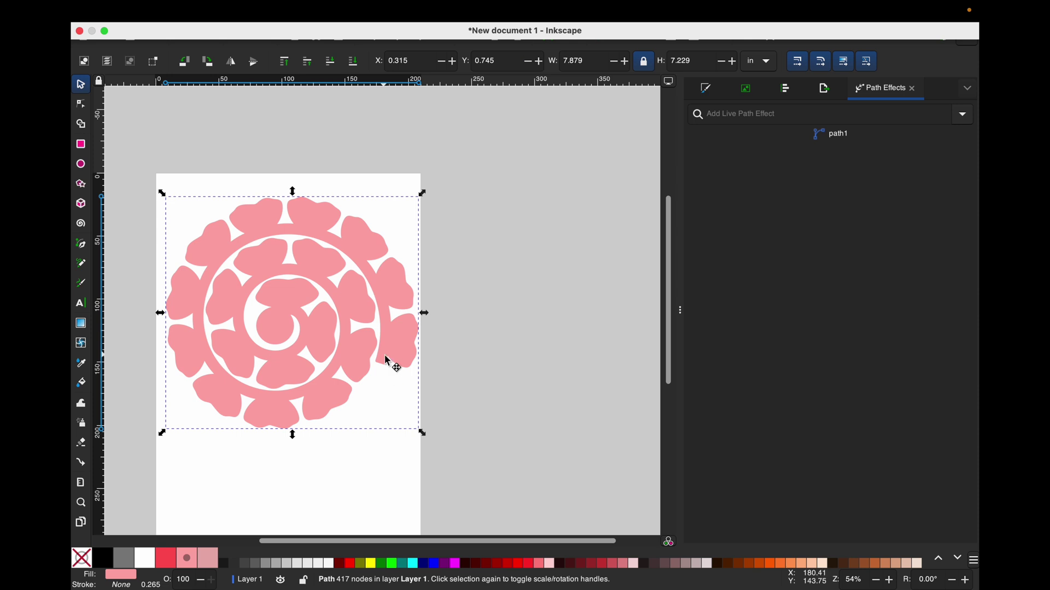
double_click(388, 362)
scroll(390, 365, "up", 4)
left_click(406, 417)
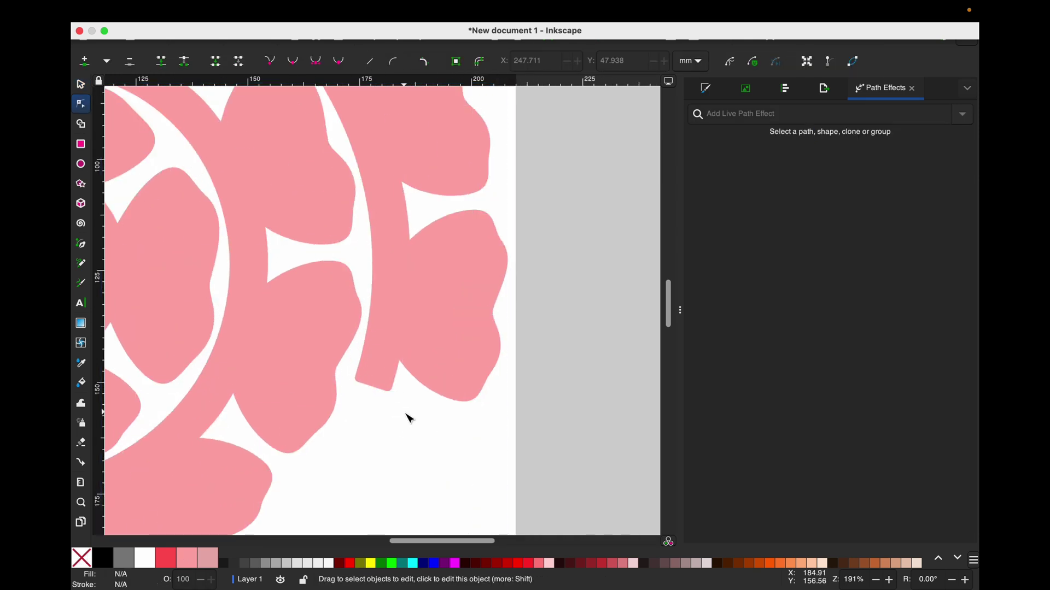
left_click(388, 393)
Step: Select and delete the extra nodes at the outer tail's end
left_click_drag(396, 398, 350, 367)
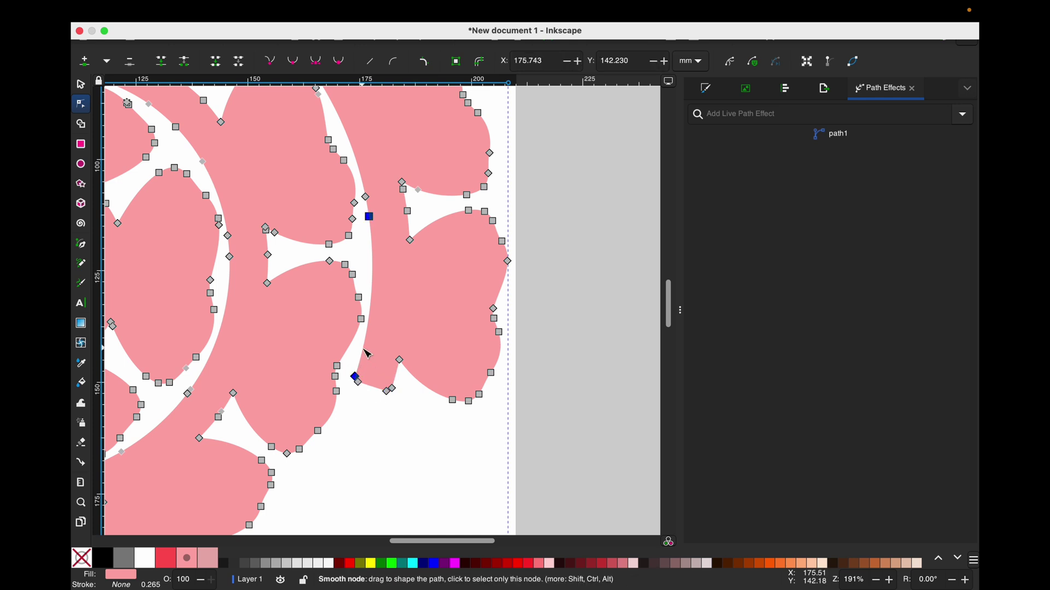
double_click(363, 348)
left_click_drag(401, 412, 353, 366)
key("Delete")
Step: Straighten the tail's end segment, reshape the curve above it, and delete a stray node
key("plus")
left_click(371, 62)
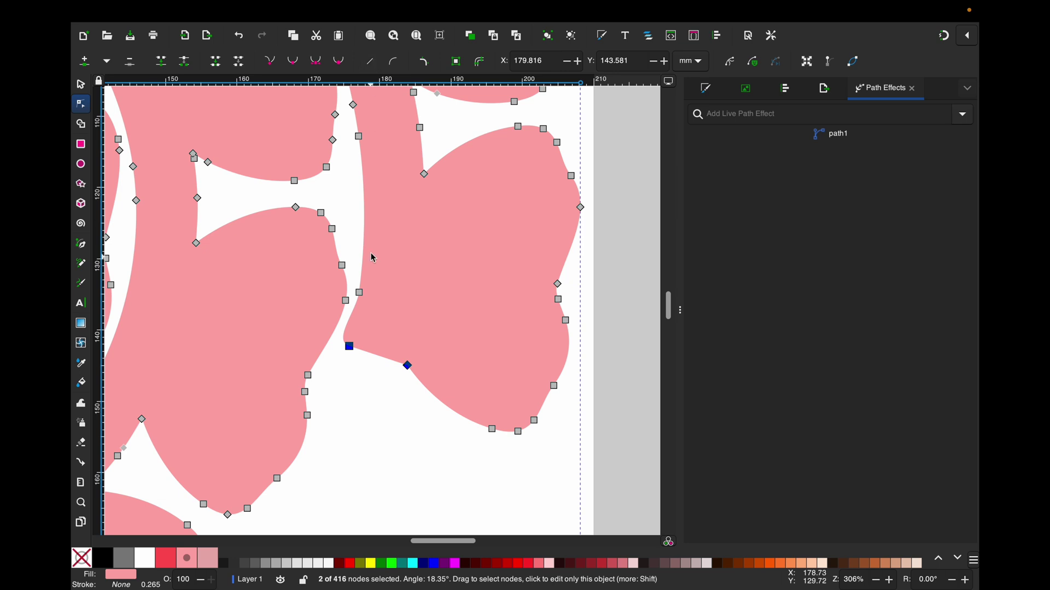
left_click_drag(353, 336, 356, 339)
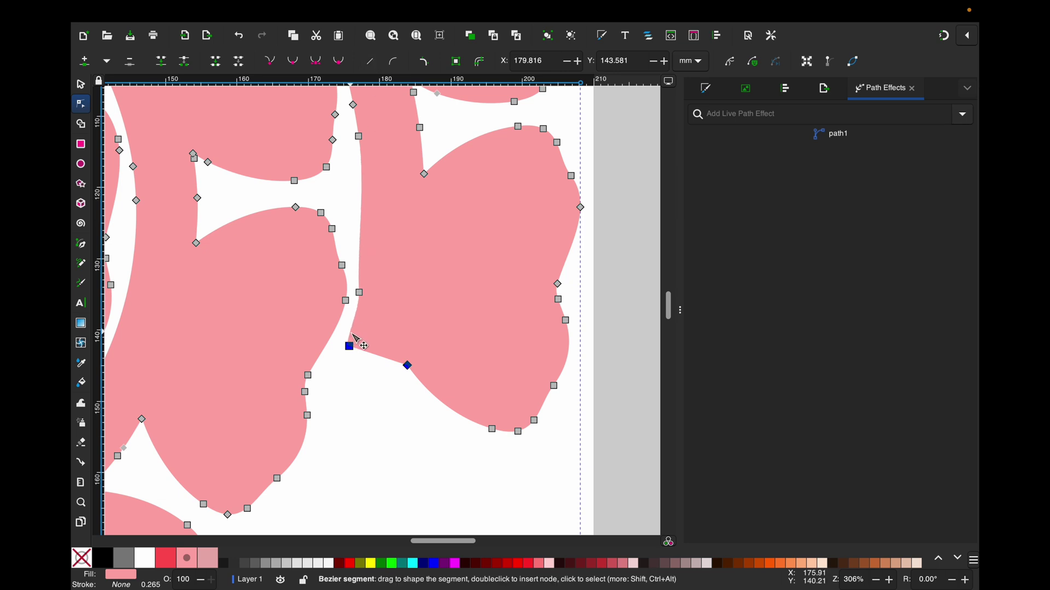
left_click(360, 293)
key("Delete")
scroll(375, 370, "down", 5)
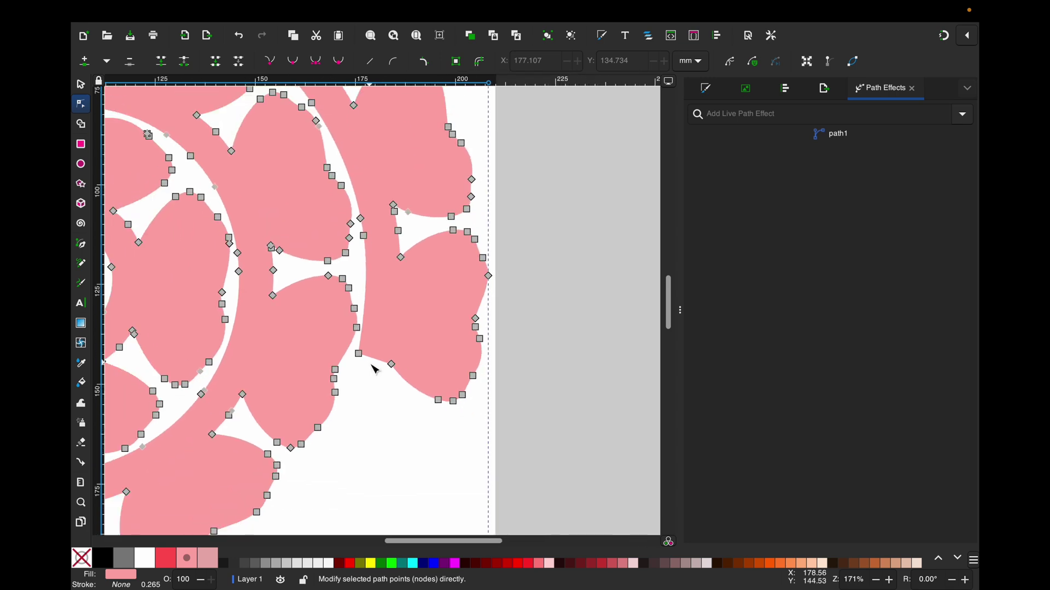
key("s")
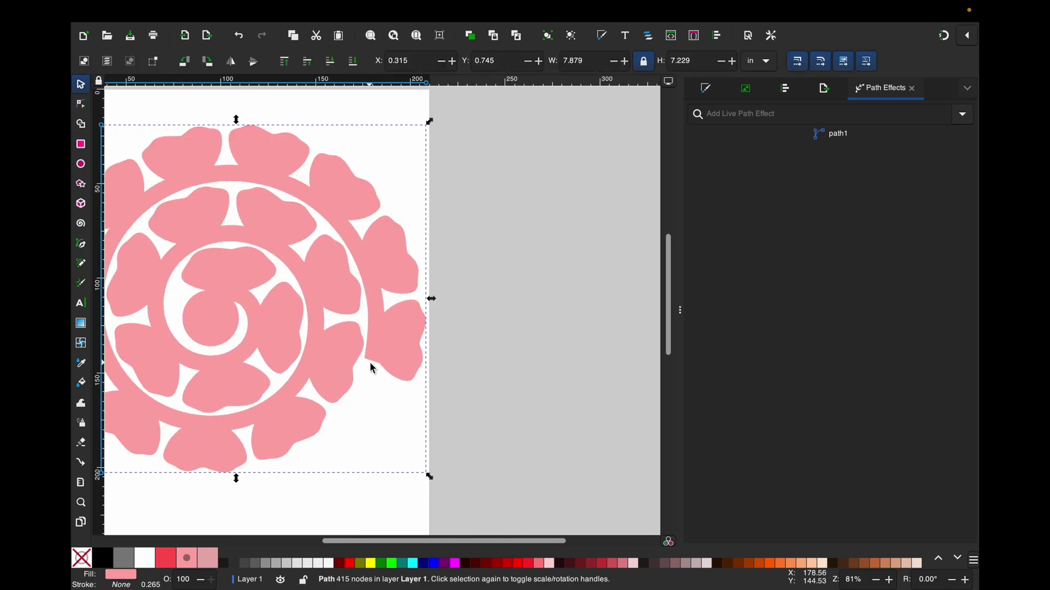
Step: Draw a new spiral on the page and a pink circle beside it
scroll(372, 368, "left", 3)
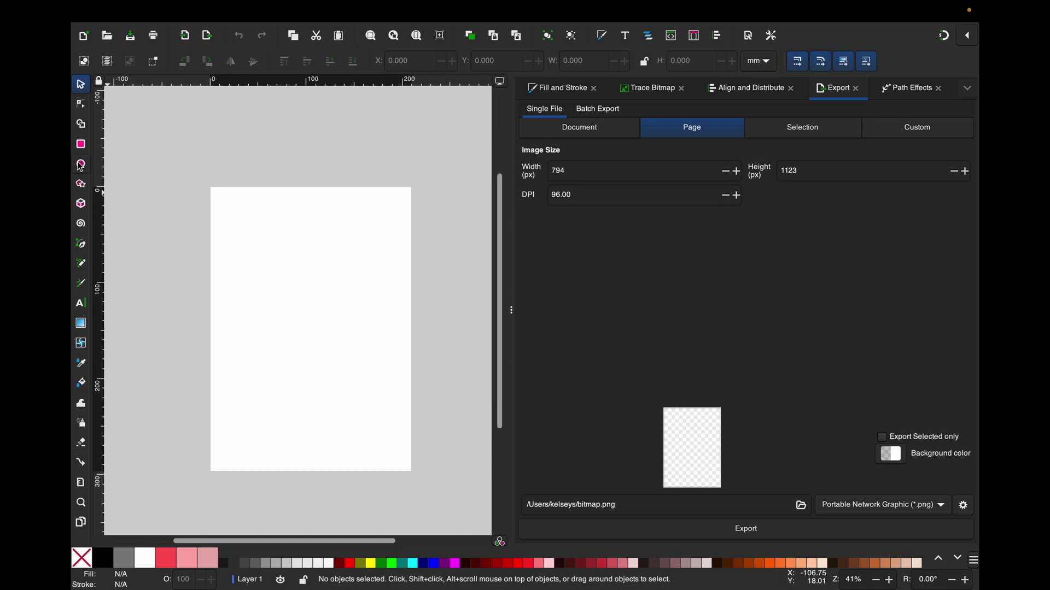
left_click(81, 223)
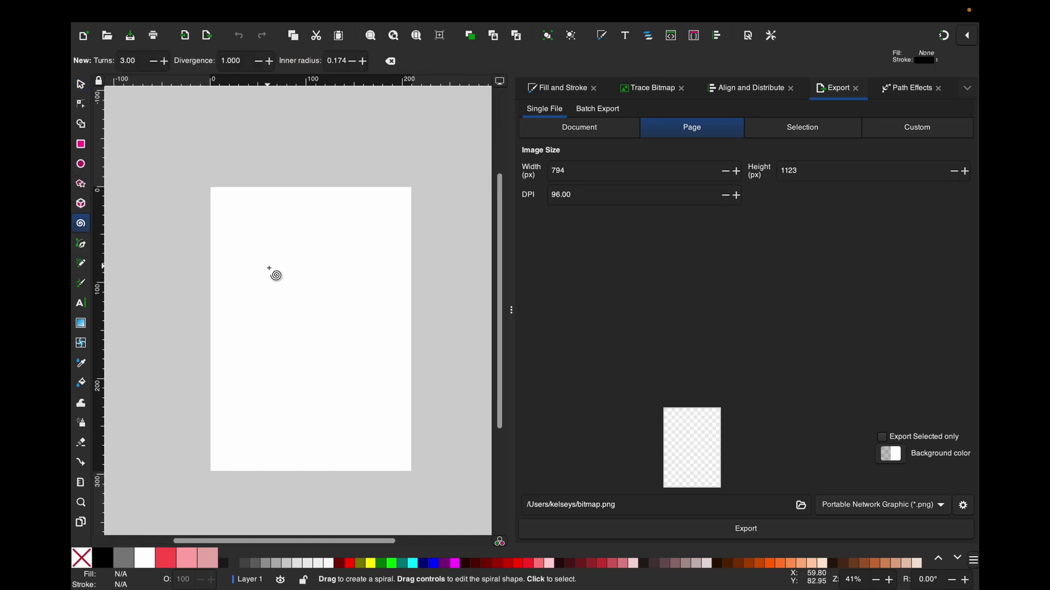
left_click_drag(274, 274, 348, 331)
left_click(81, 164)
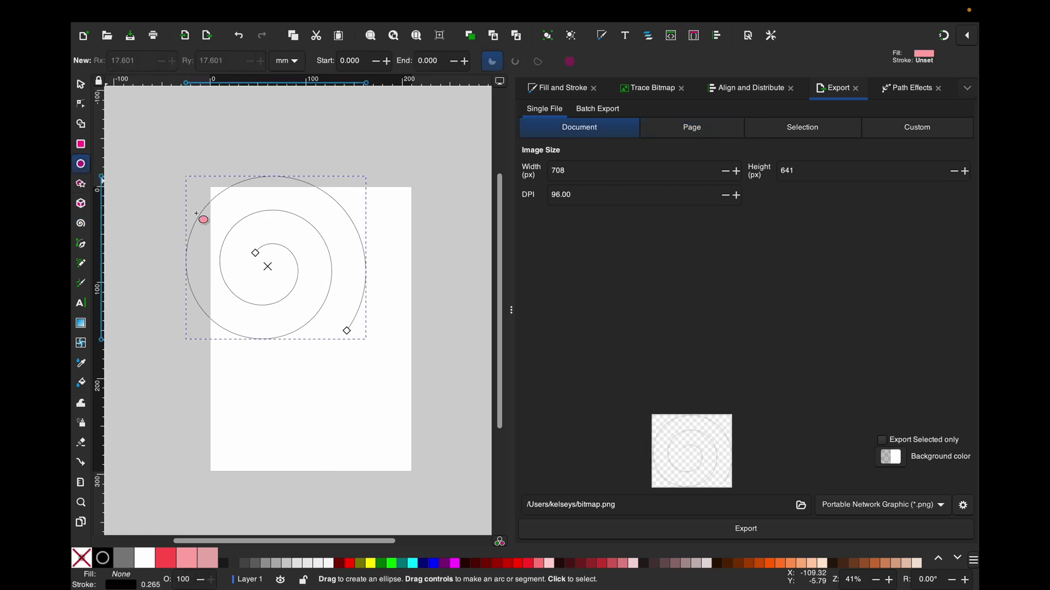
left_click_drag(381, 215, 450, 281)
scroll(450, 281, "up", 5)
scroll(422, 274, "right", 4)
right_click(416, 272)
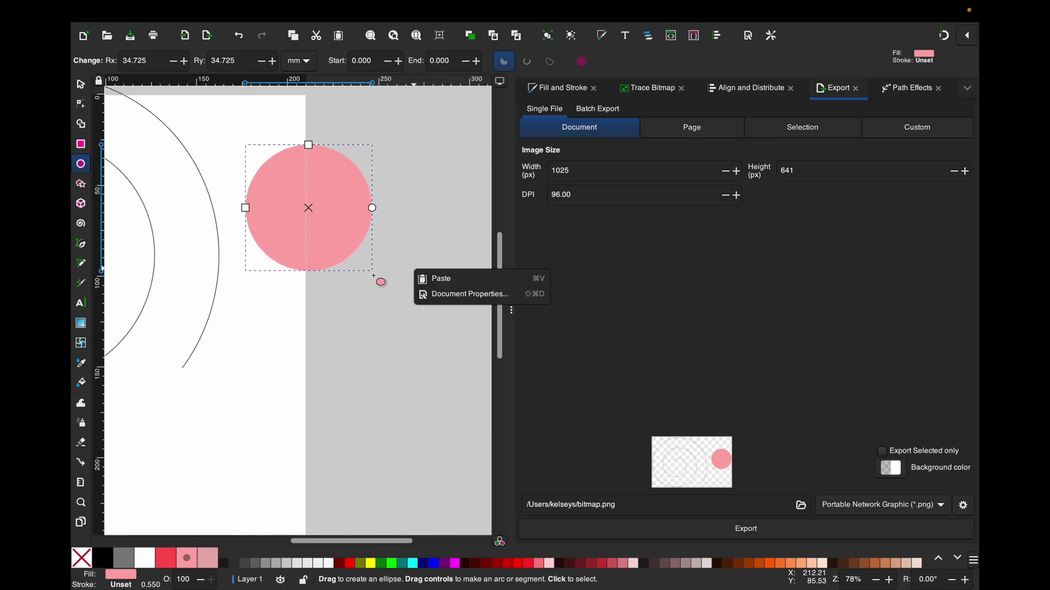
key("Escape")
scroll(242, 364, "down", 2)
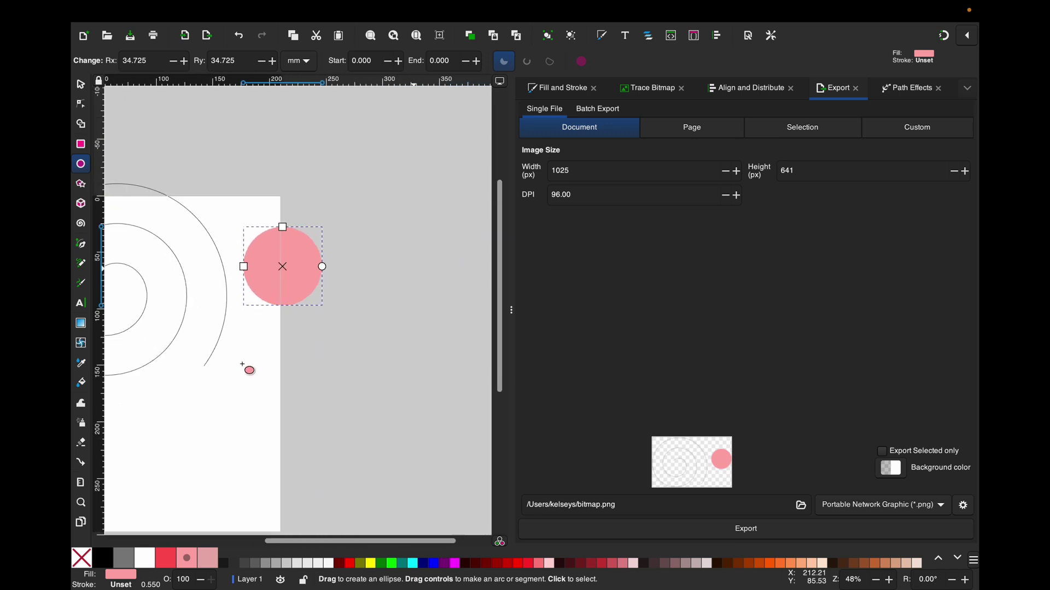
Step: Cut the circle's lower half away with a rectangle using Path > Difference
left_click(82, 145)
left_click_drag(352, 317, 206, 267)
key("s")
left_click(303, 247, "shift")
left_click(304, 12)
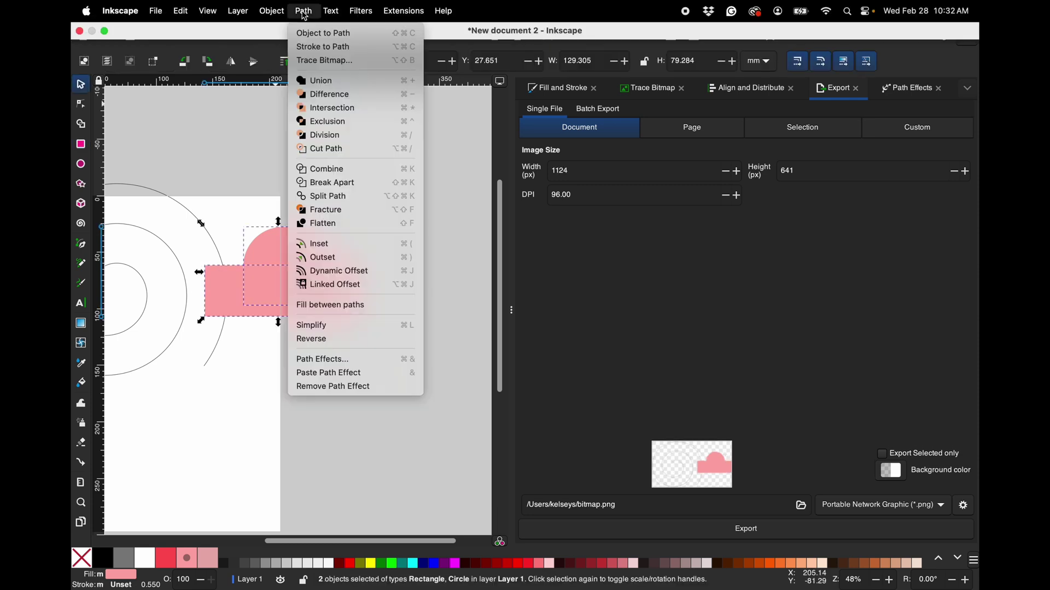
left_click(332, 97)
Step: Stretch and shrink the half-circle into a dome petal and place it beside the spiral
left_click_drag(299, 259, 331, 283)
left_click(330, 276)
left_click(333, 263)
left_click_drag(376, 252, 302, 264)
left_click(290, 257)
left_click(289, 257)
left_click_drag(323, 223, 318, 231)
scroll(242, 300, "left", 4)
left_click_drag(391, 275, 404, 216)
Step: Copy the dome petal and apply it to the new spiral as a Repeated Pattern Along Path
left_click(319, 231)
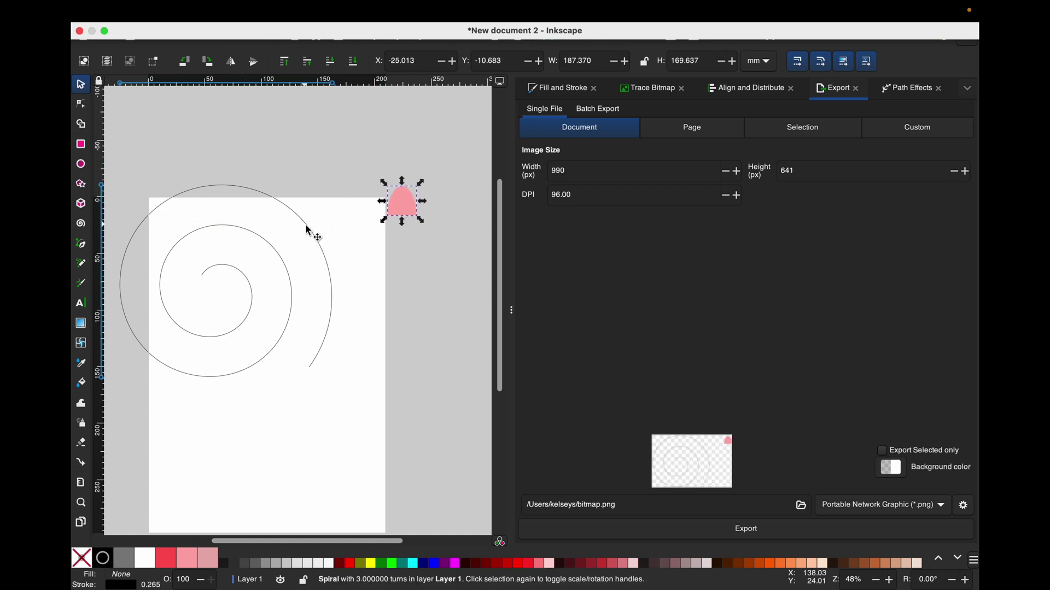
left_click(416, 207)
right_click(414, 207)
left_click(436, 230)
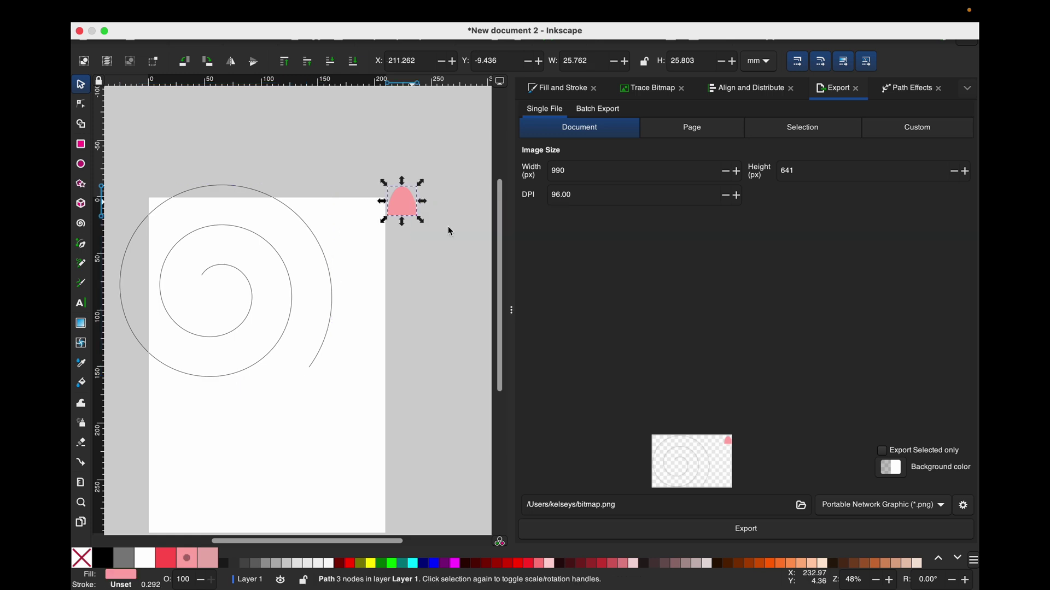
left_click(307, 225)
left_click(908, 89)
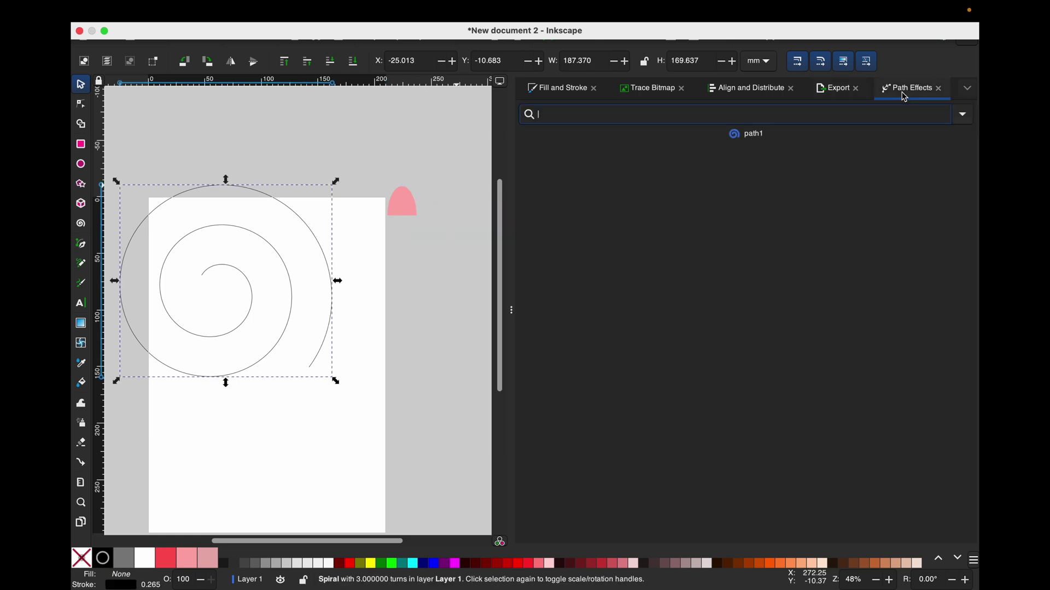
left_click(968, 115)
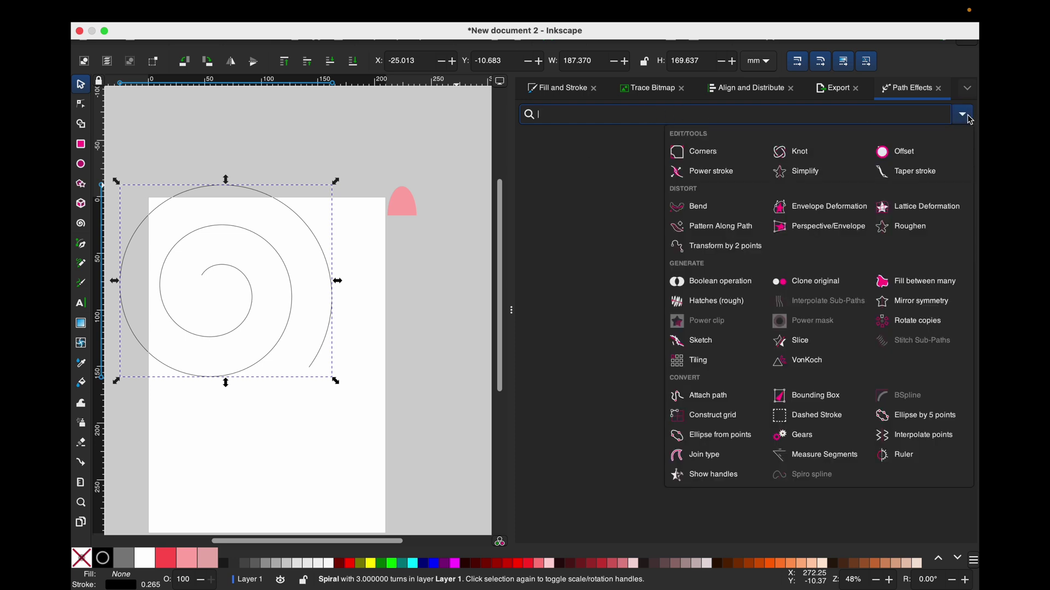
left_click(709, 228)
left_click(648, 212)
left_click(633, 163)
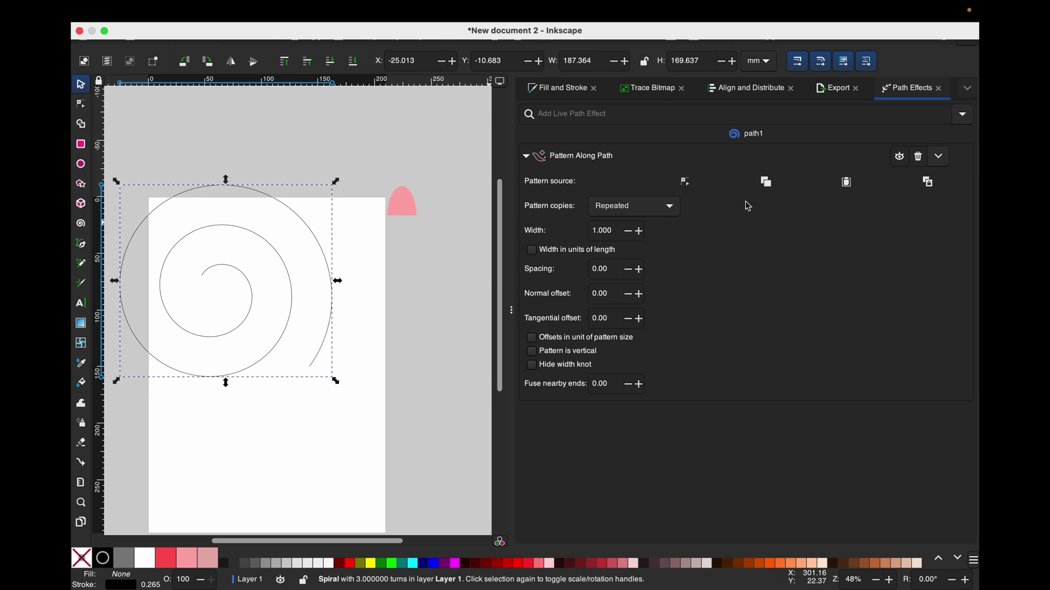
left_click(853, 183)
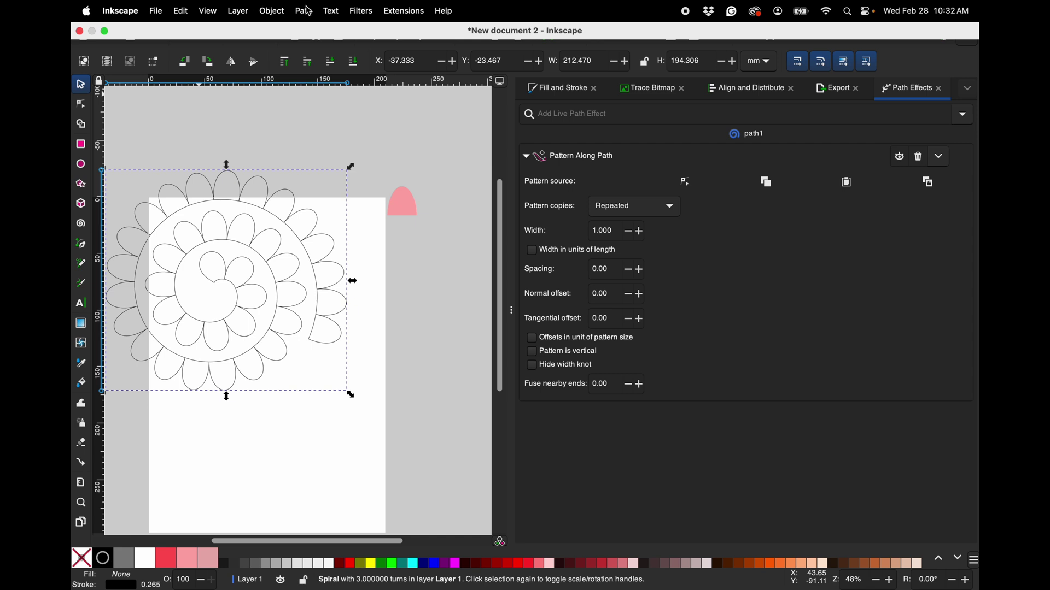
Step: Add a dynamic offset to the petal spiral and grow it until the petals merge into scallops
left_click(307, 11)
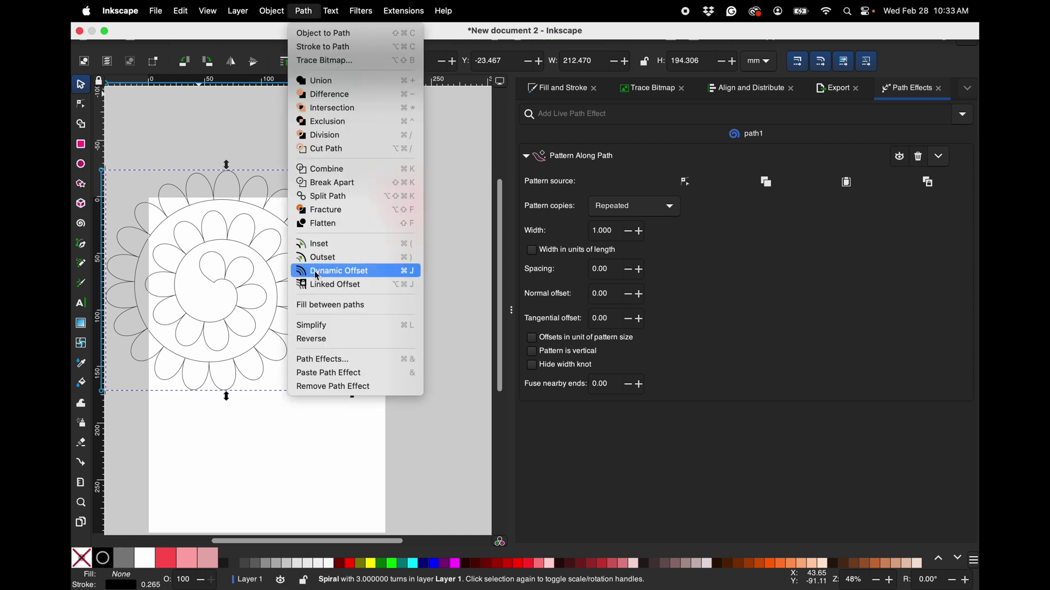
left_click(339, 272)
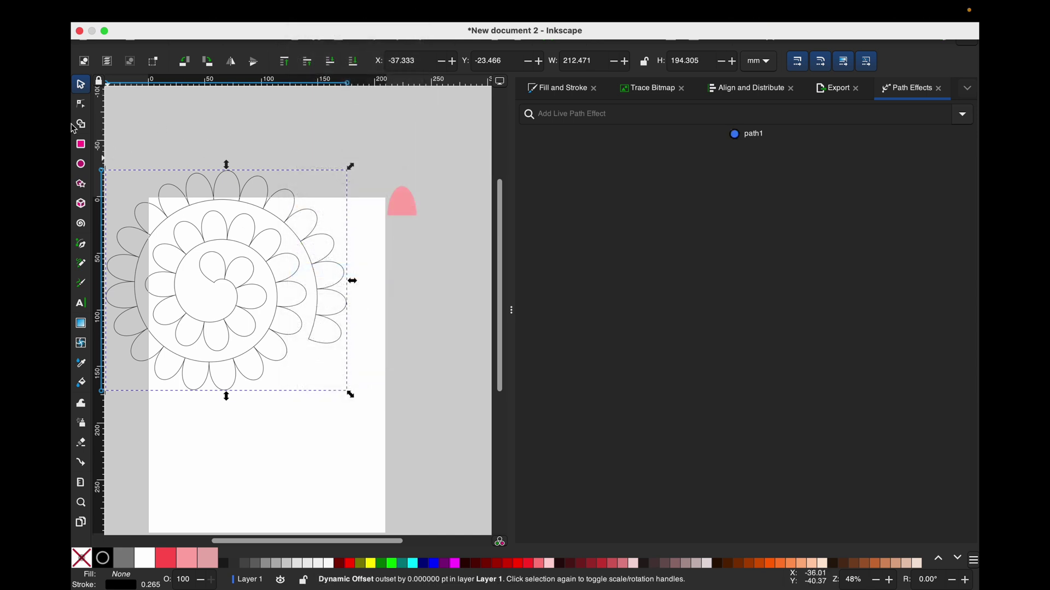
left_click(81, 104)
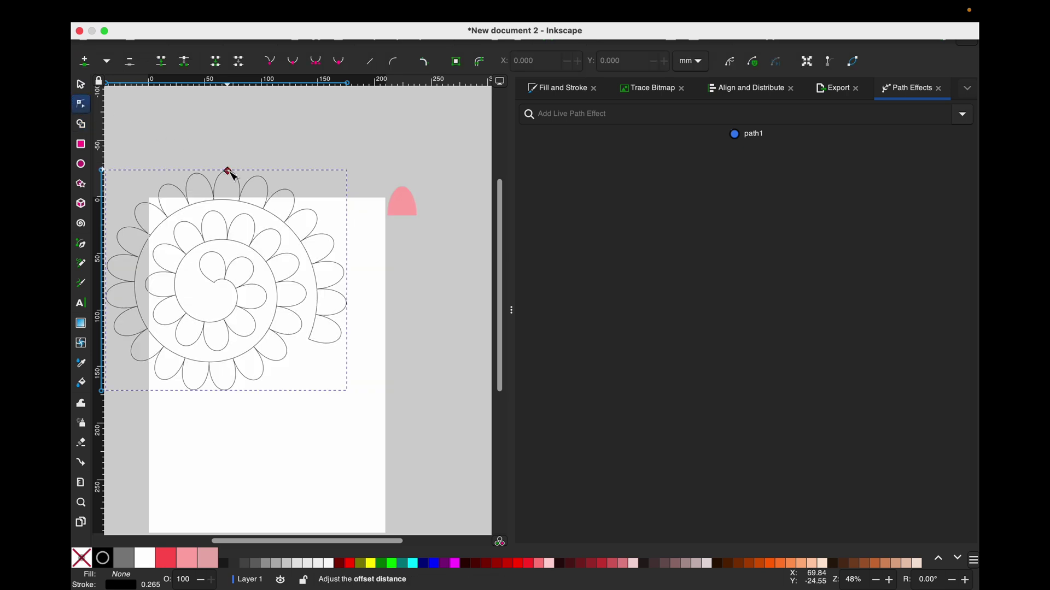
left_click_drag(228, 171, 228, 167)
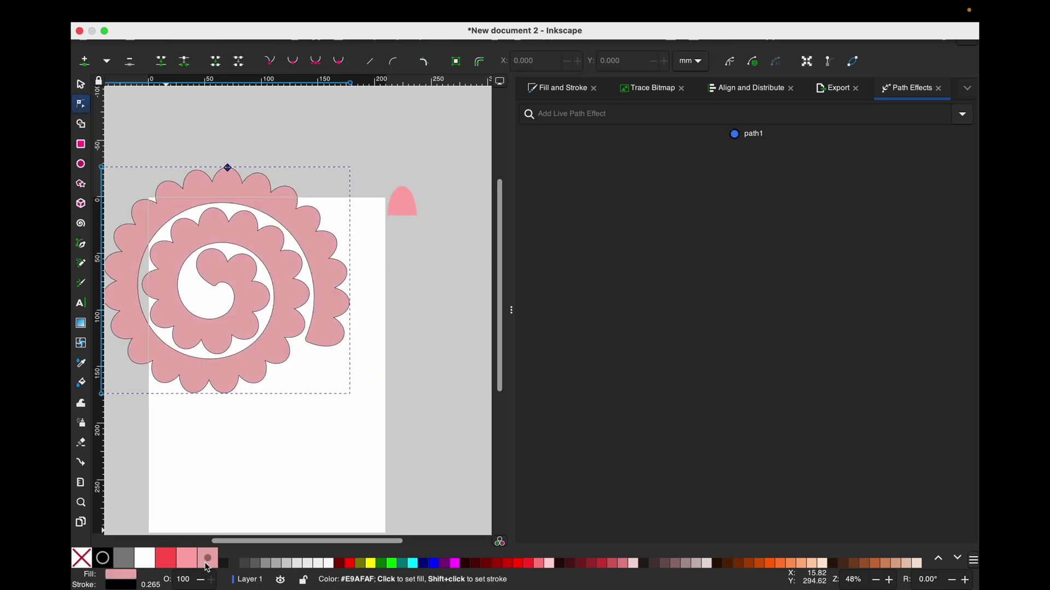
Step: Make the scalloped spiral a solid pink shape with its outline removed
left_click(263, 462)
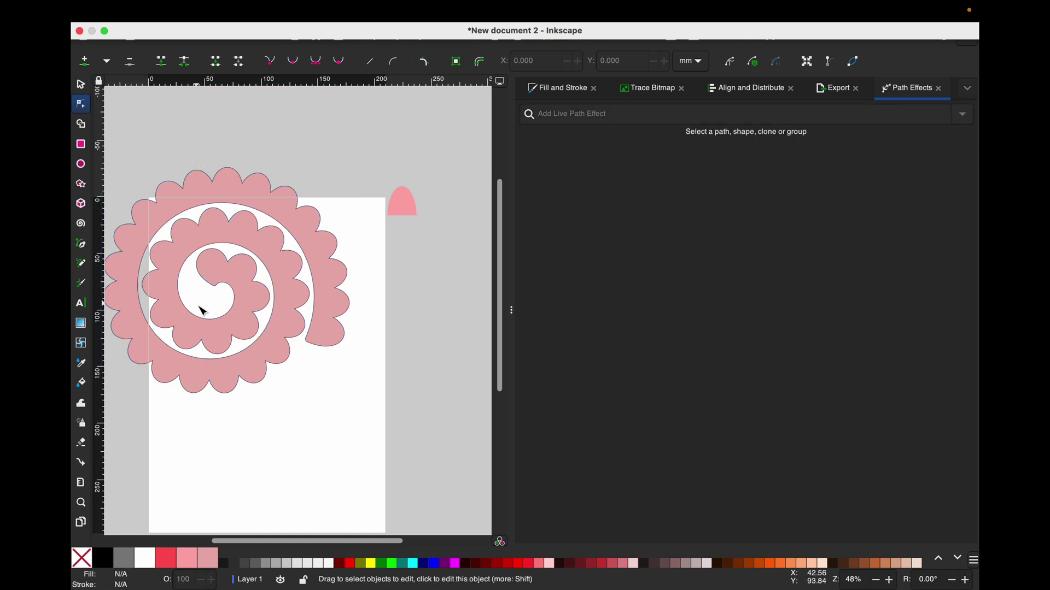
left_click(198, 328)
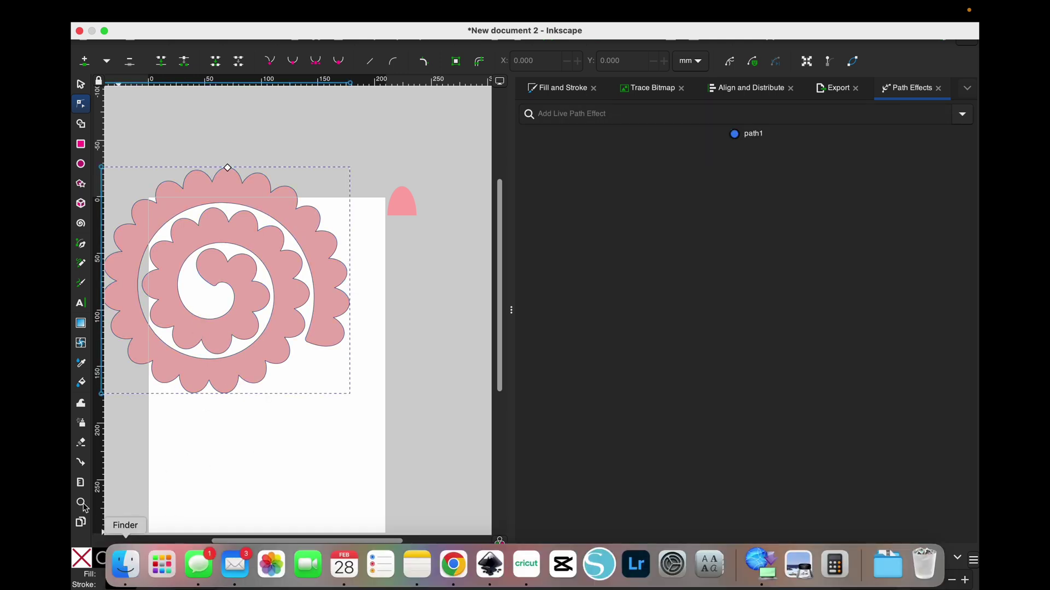
right_click(113, 587)
key("Escape")
left_click(288, 456)
Step: Delete the leftover petal shape and move the flower spiral down onto the page
left_click(405, 204)
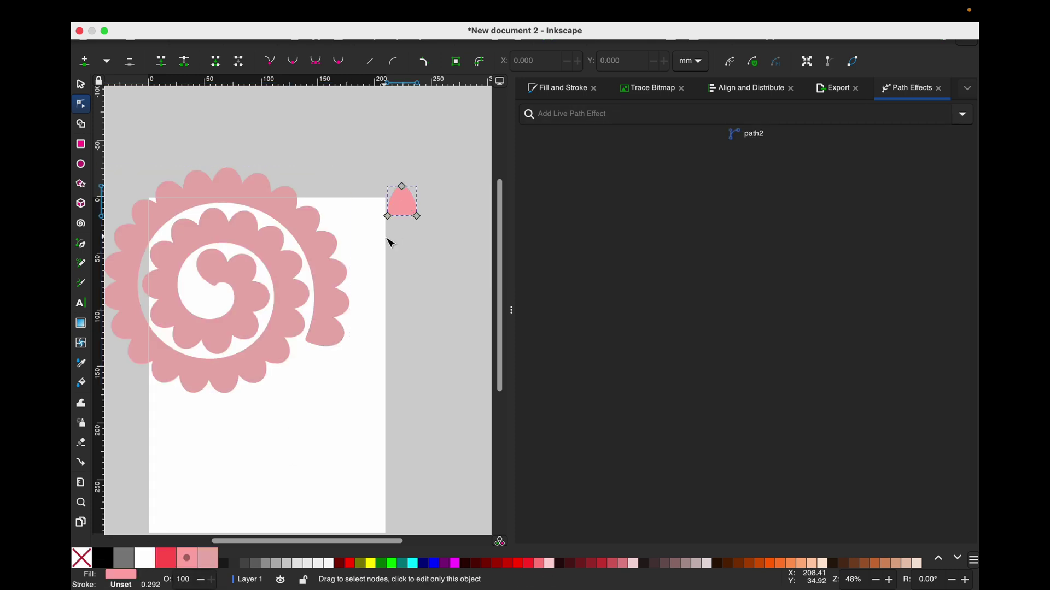
key("s")
key("Delete")
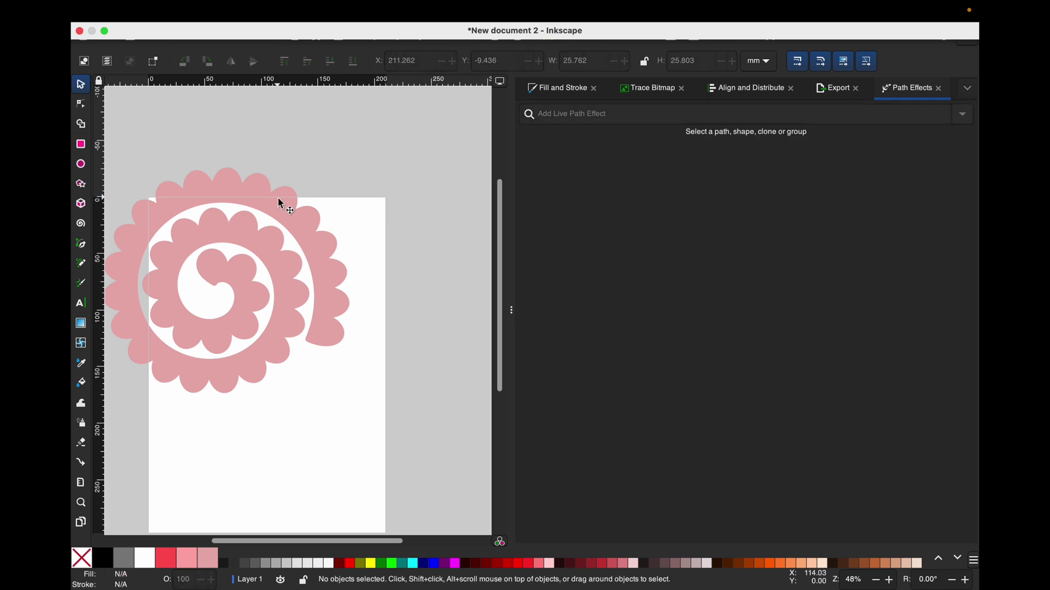
left_click_drag(285, 199, 345, 227)
Step: Draw a small circle filling the centre of the scalloped spiral
left_click(838, 88)
left_click(81, 164)
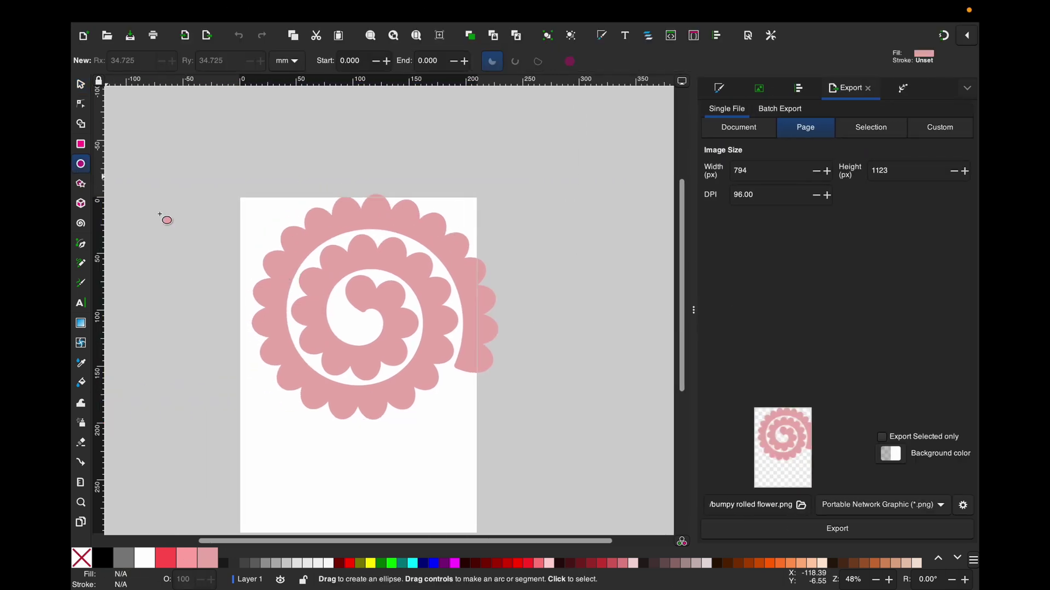
mouse_move(351, 314)
left_mouse_down()
mouse_move(391, 350)
mouse_move(362, 315)
left_mouse_up()
key("s")
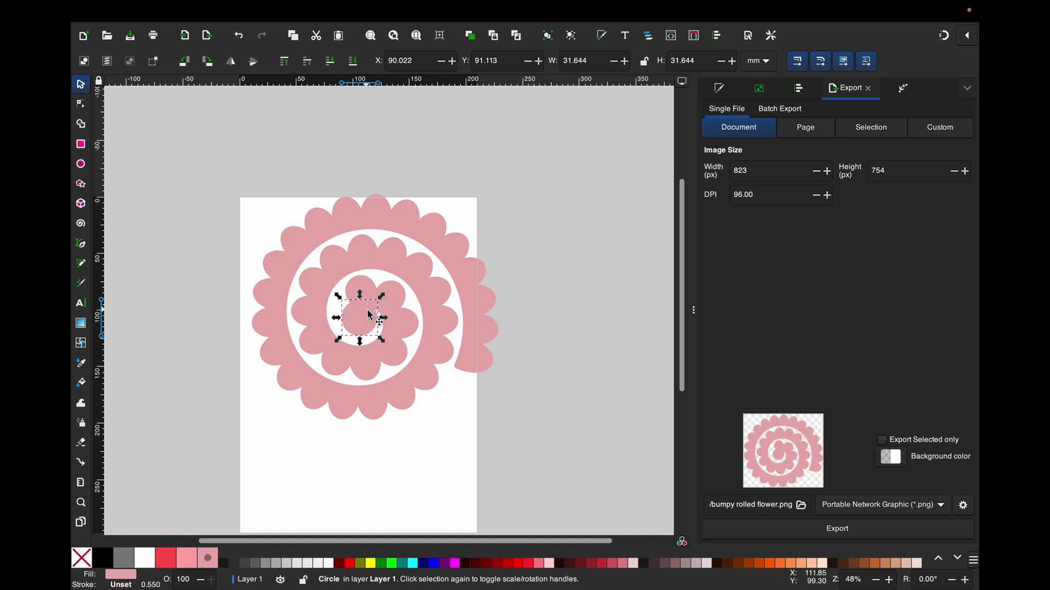
Step: Union the circle with the scalloped spiral and save the drawing as bumpy rolled flower.svg
left_click(402, 319, "shift")
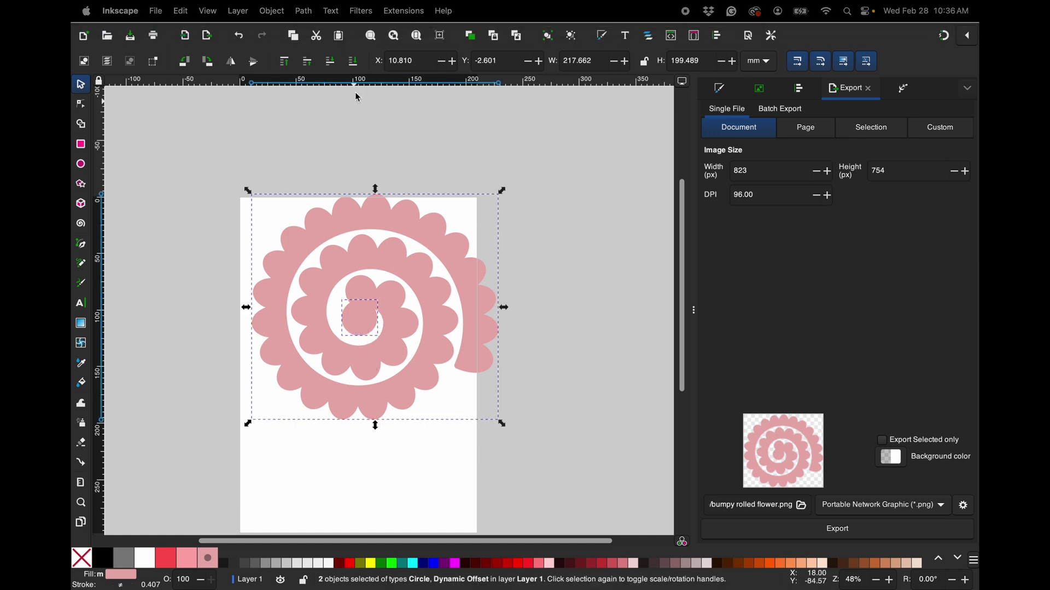
left_click(304, 11)
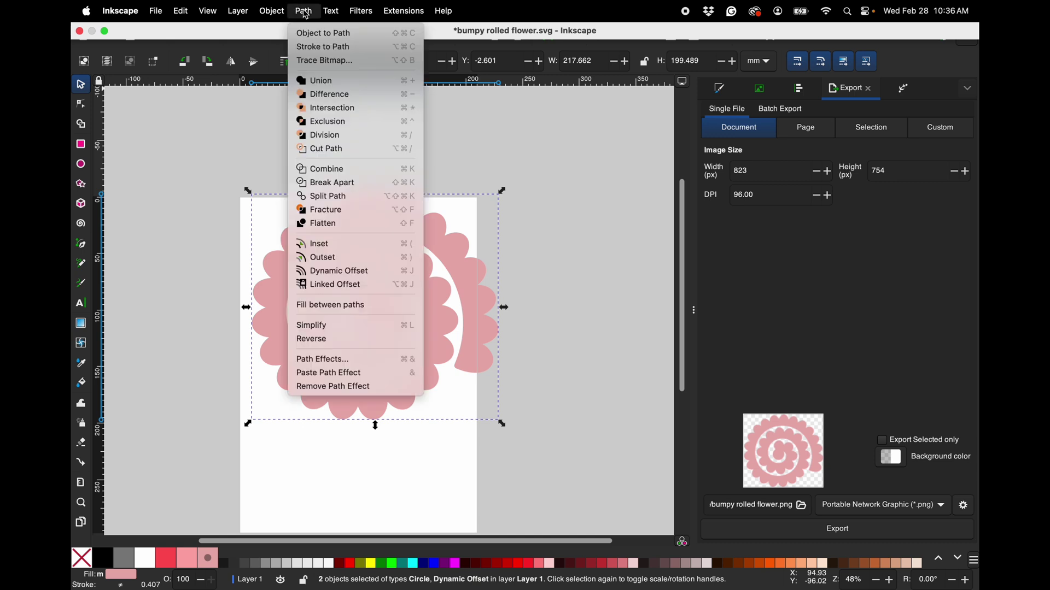
left_click(333, 82)
key("super+s")
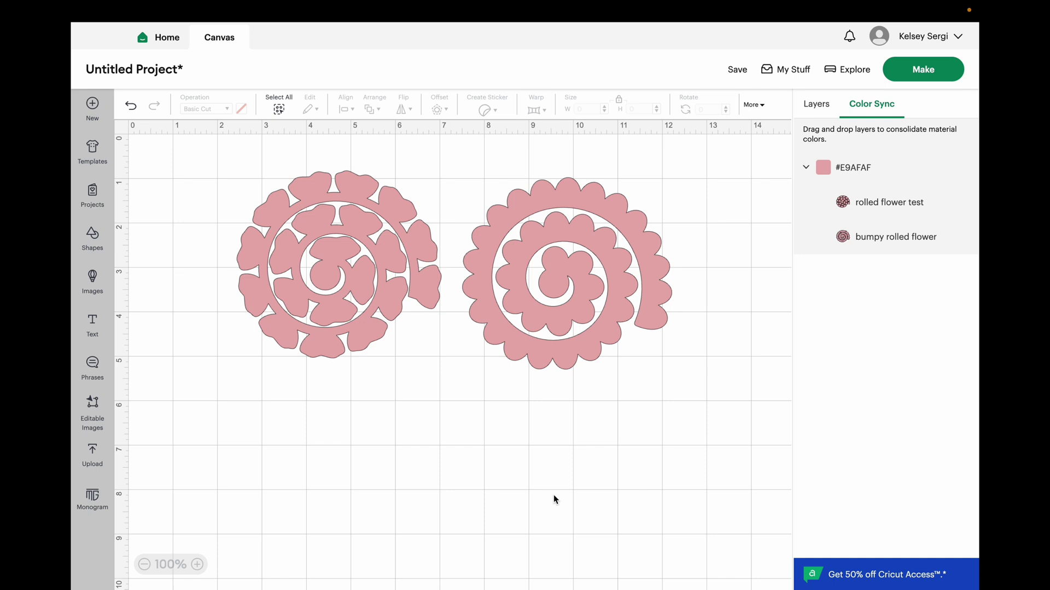
Step: Show the Layers panel listing the bumpy rolled flower and rolled flower test layers
left_click(815, 103)
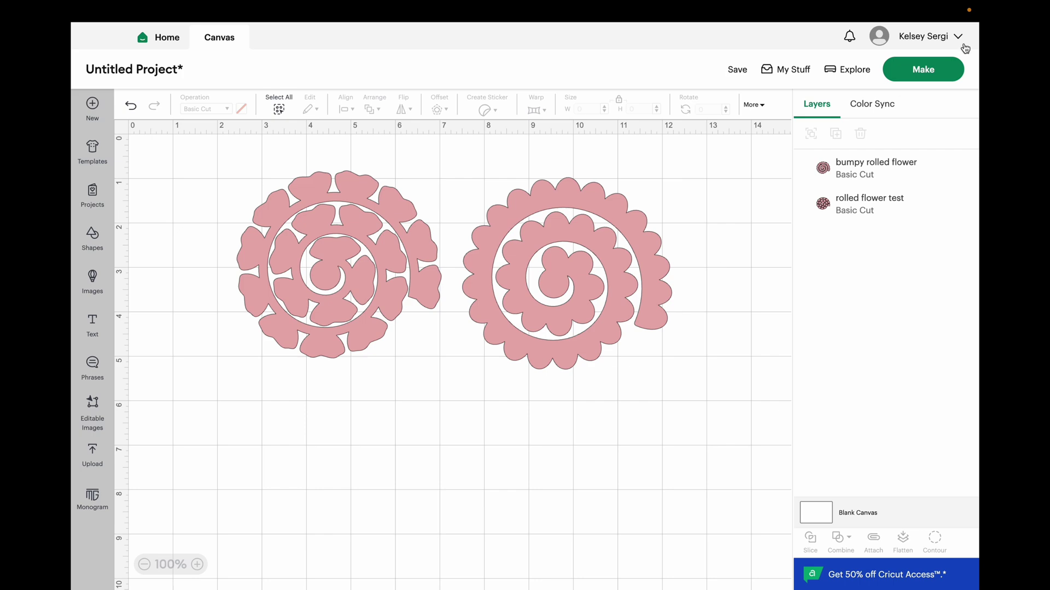
Step: Choose Make and Don't Save, placing both rolled flowers on one 12 in x 12 in mat
left_click(944, 67)
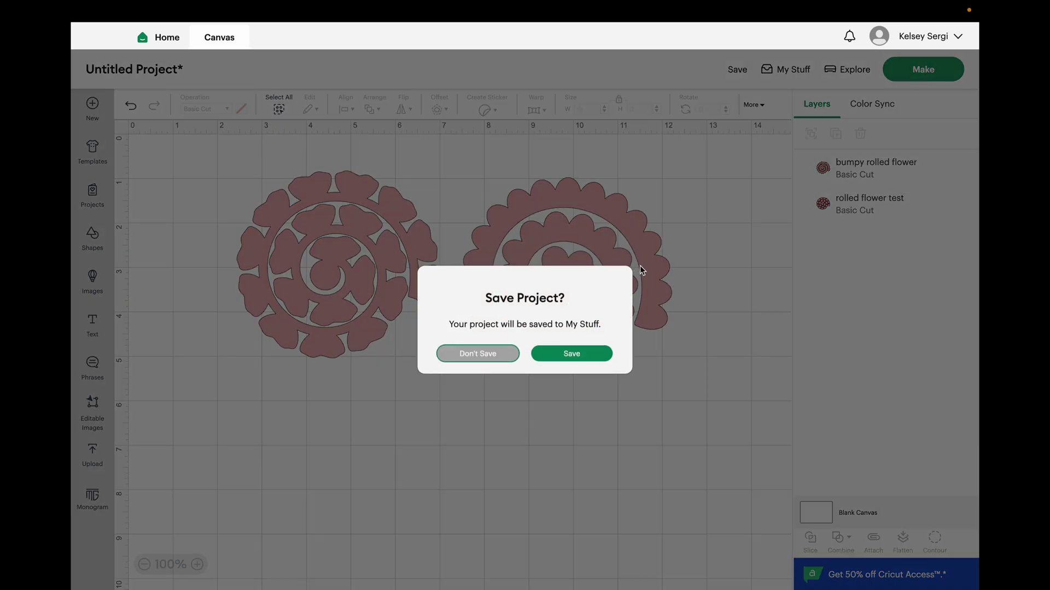
left_click(476, 355)
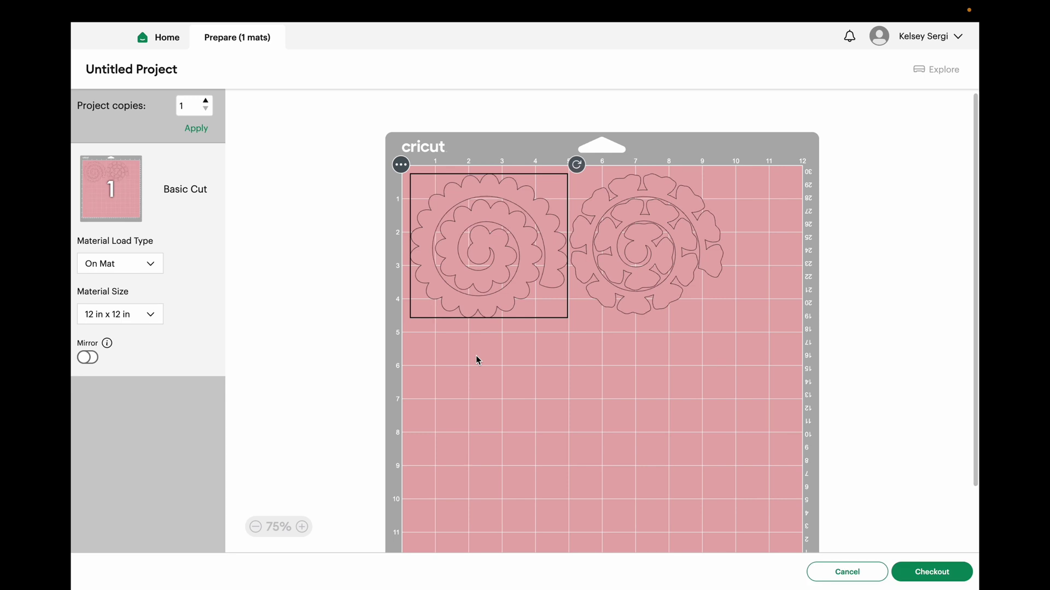